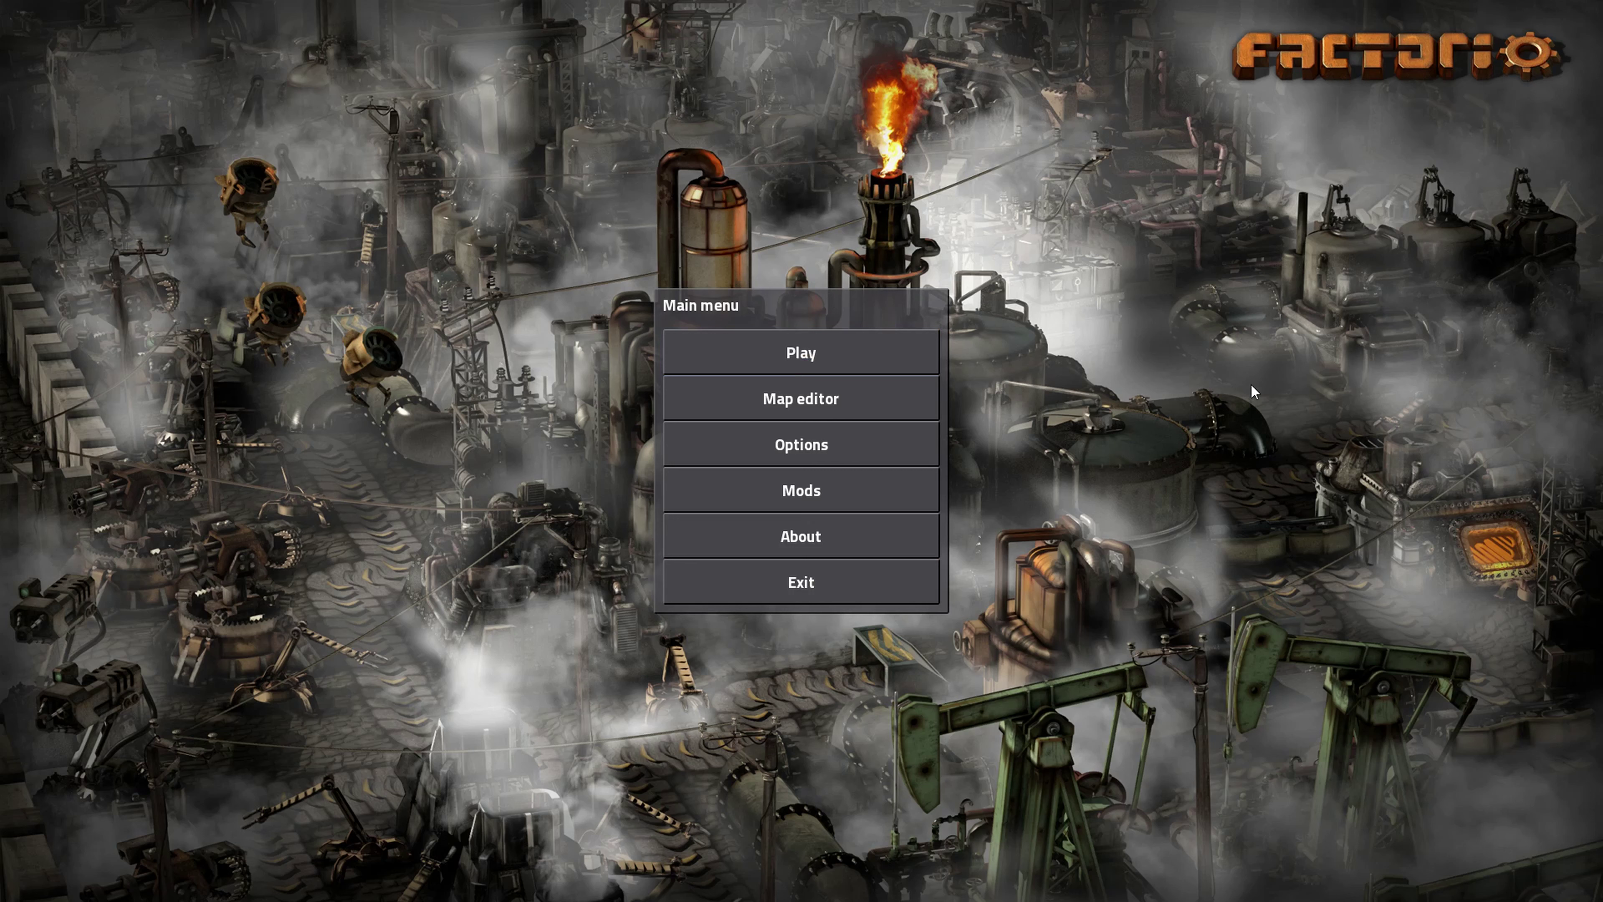
View the new-game map generator and the list of saved games, closing each to return to the game menu.
left_click(864, 343)
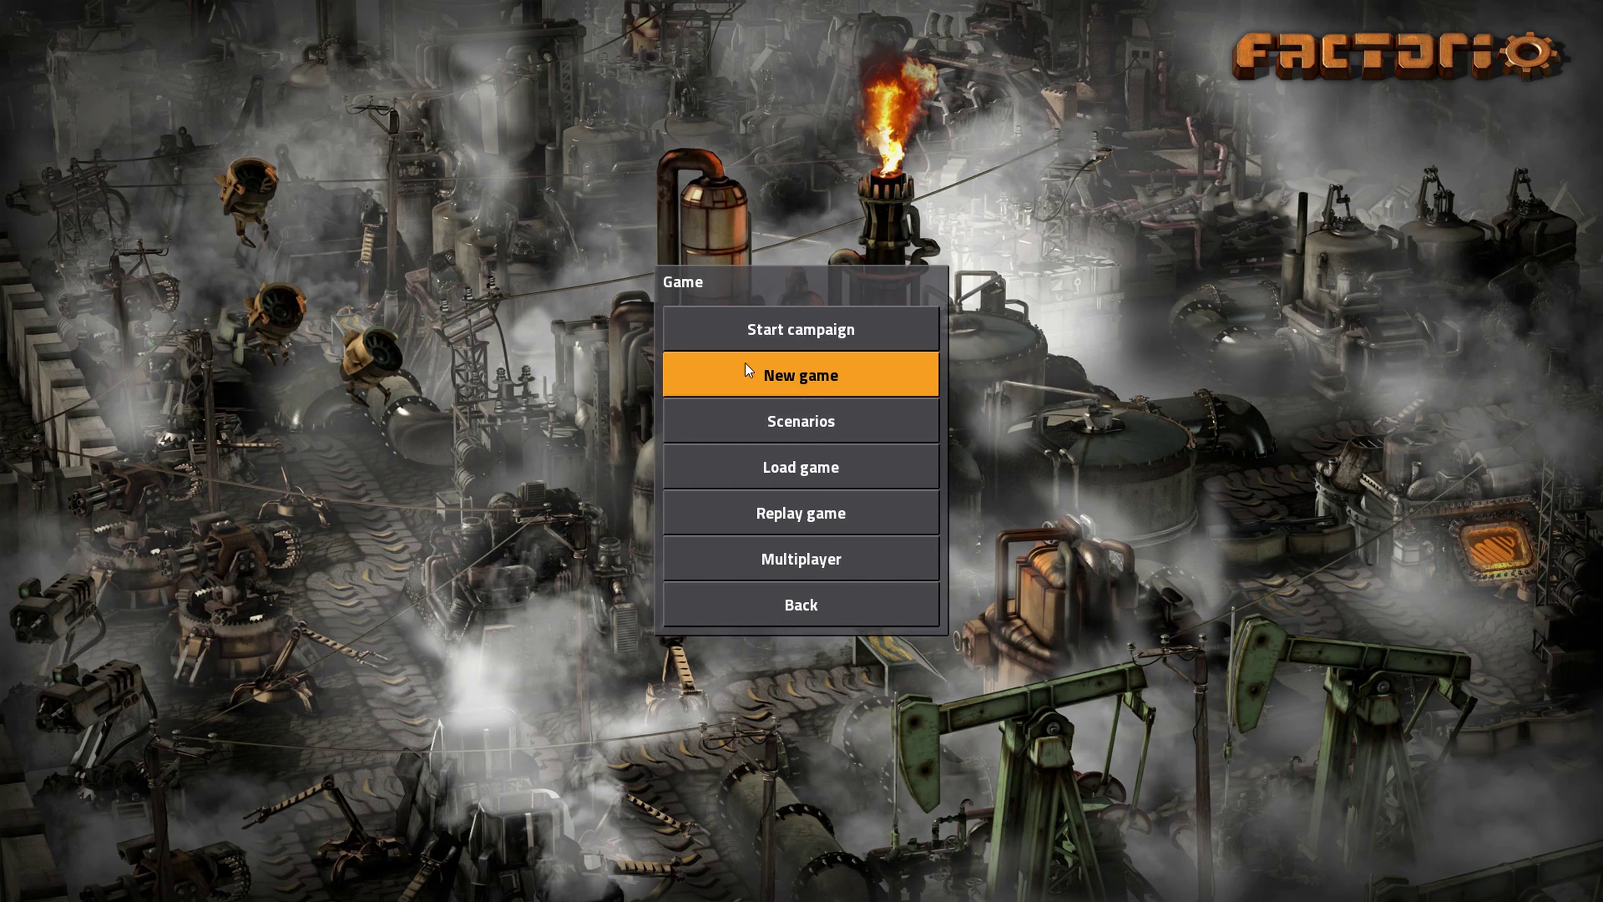
left_click(844, 382)
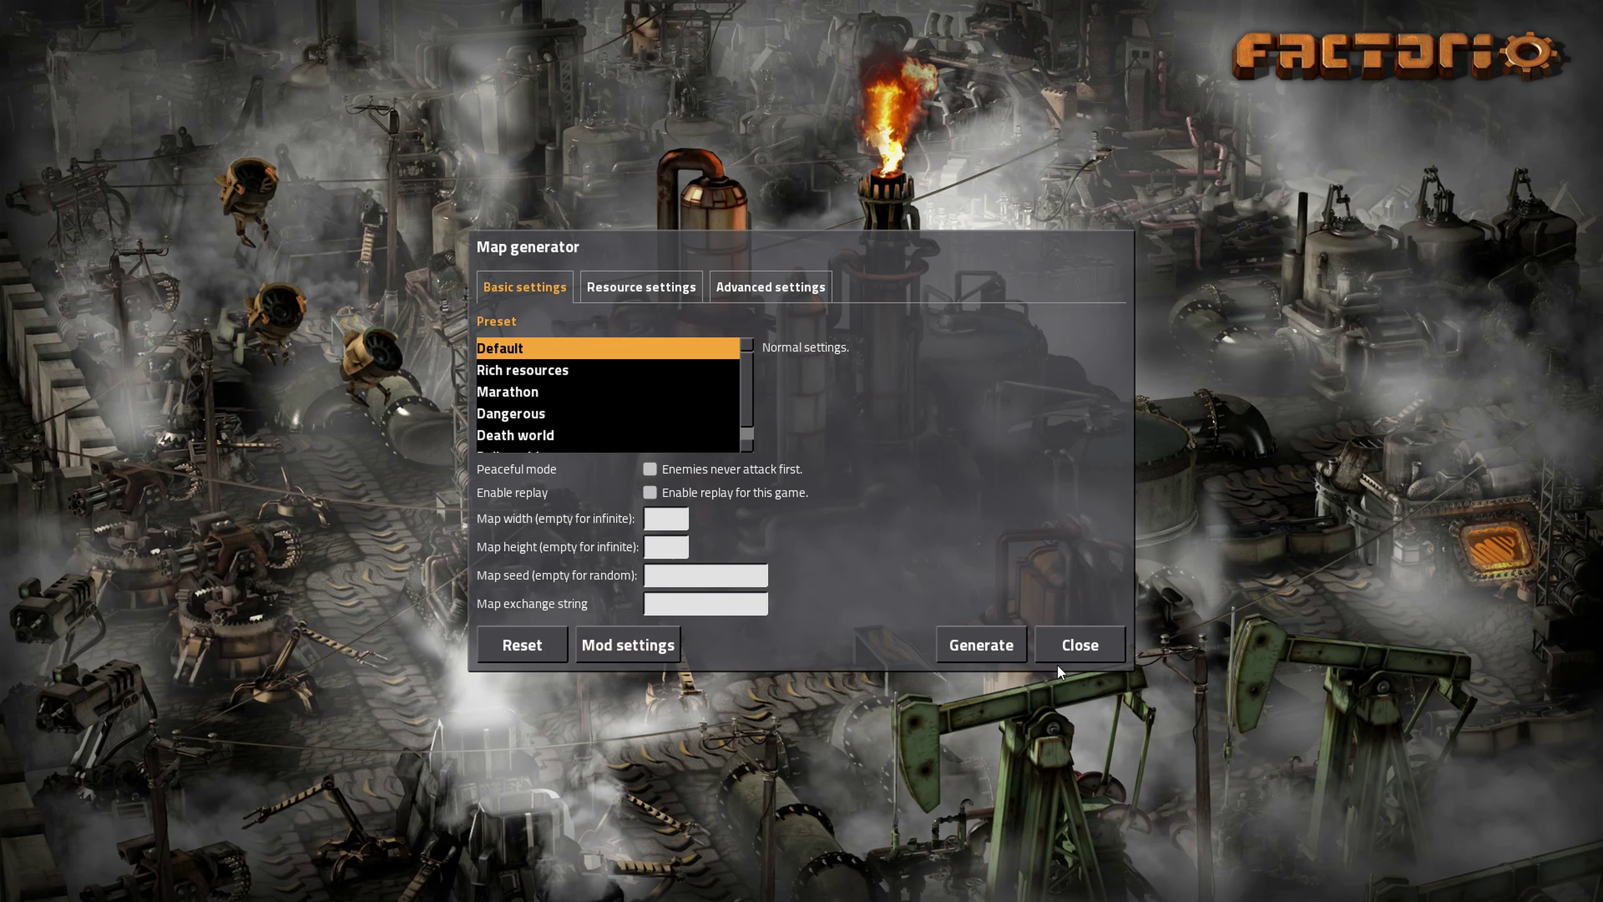
left_click(1082, 644)
left_click(882, 473)
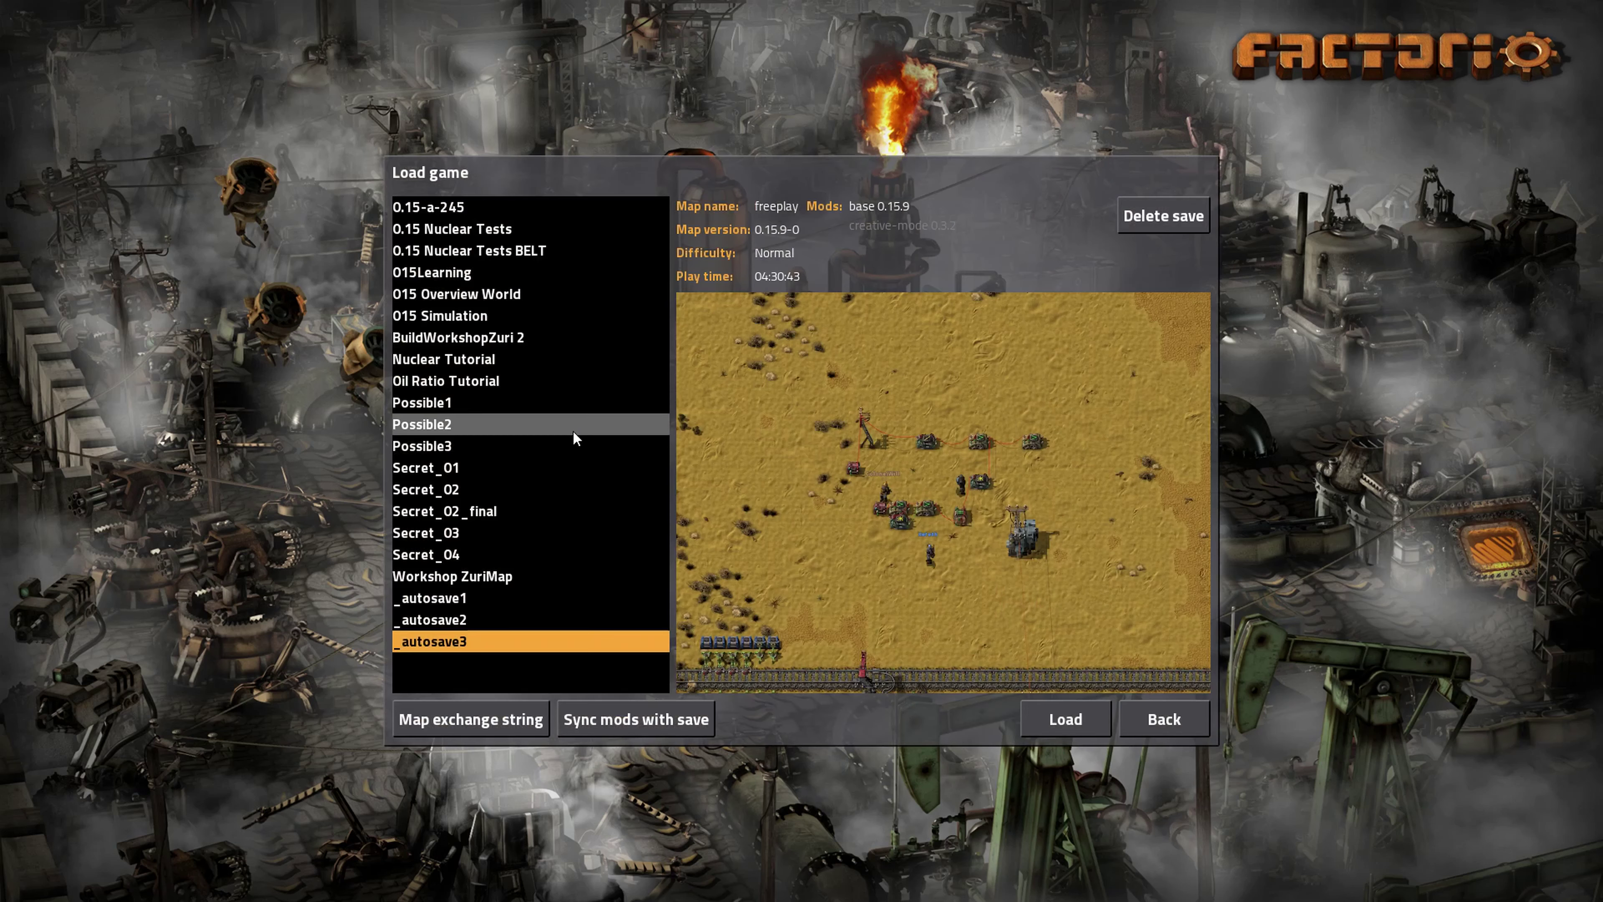
left_click(1121, 733)
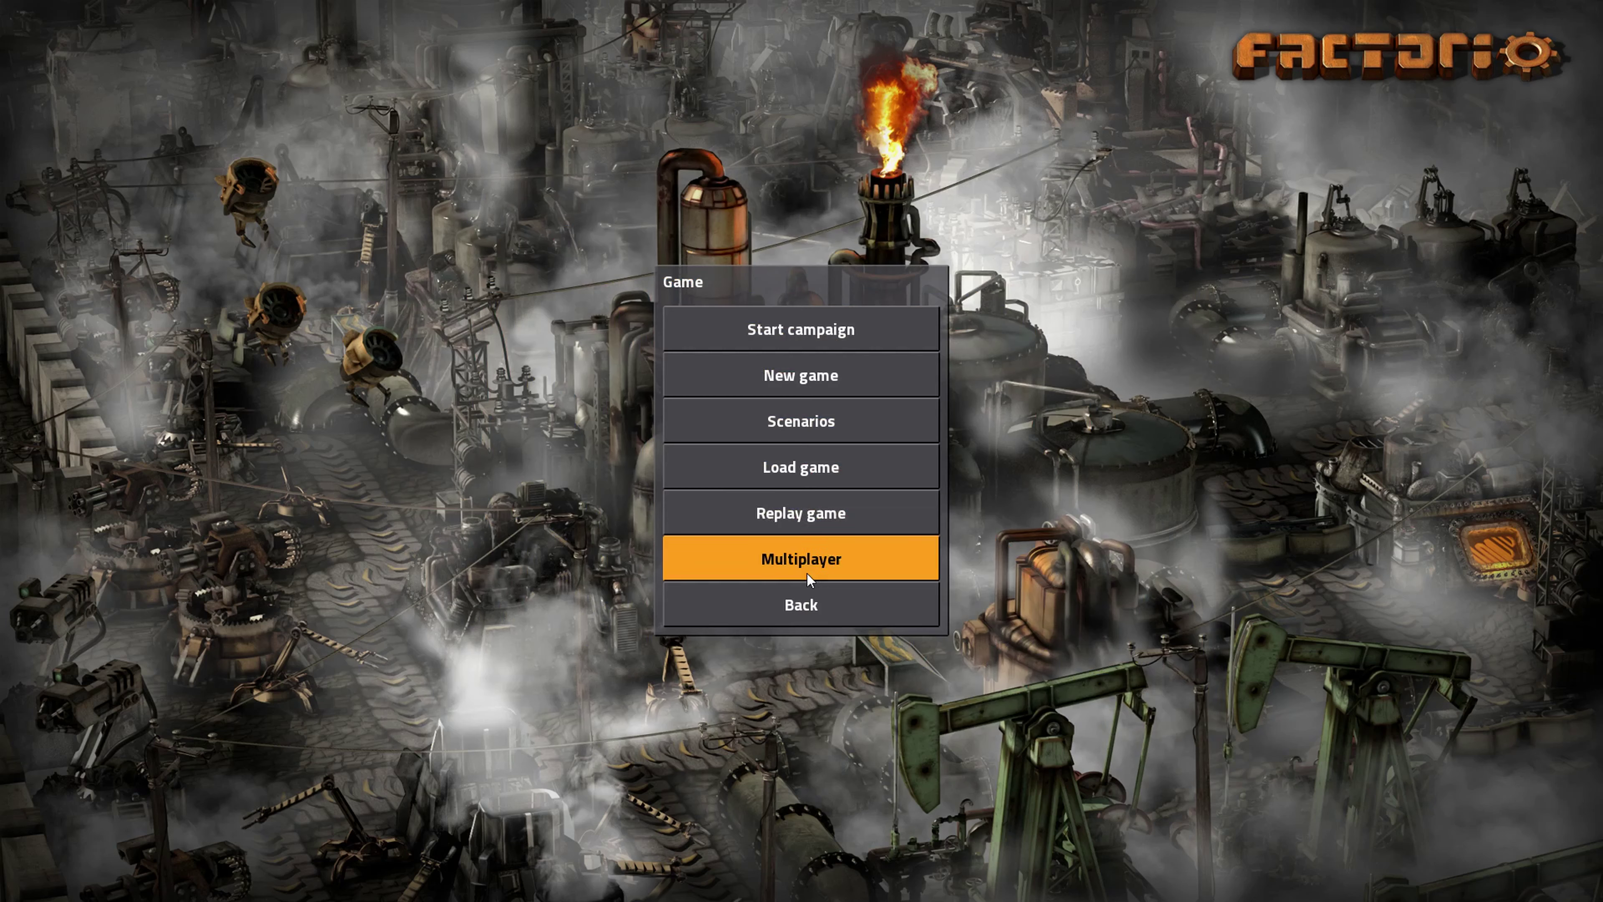
Open the mod settings from the map generator for a new game.
left_click(881, 378)
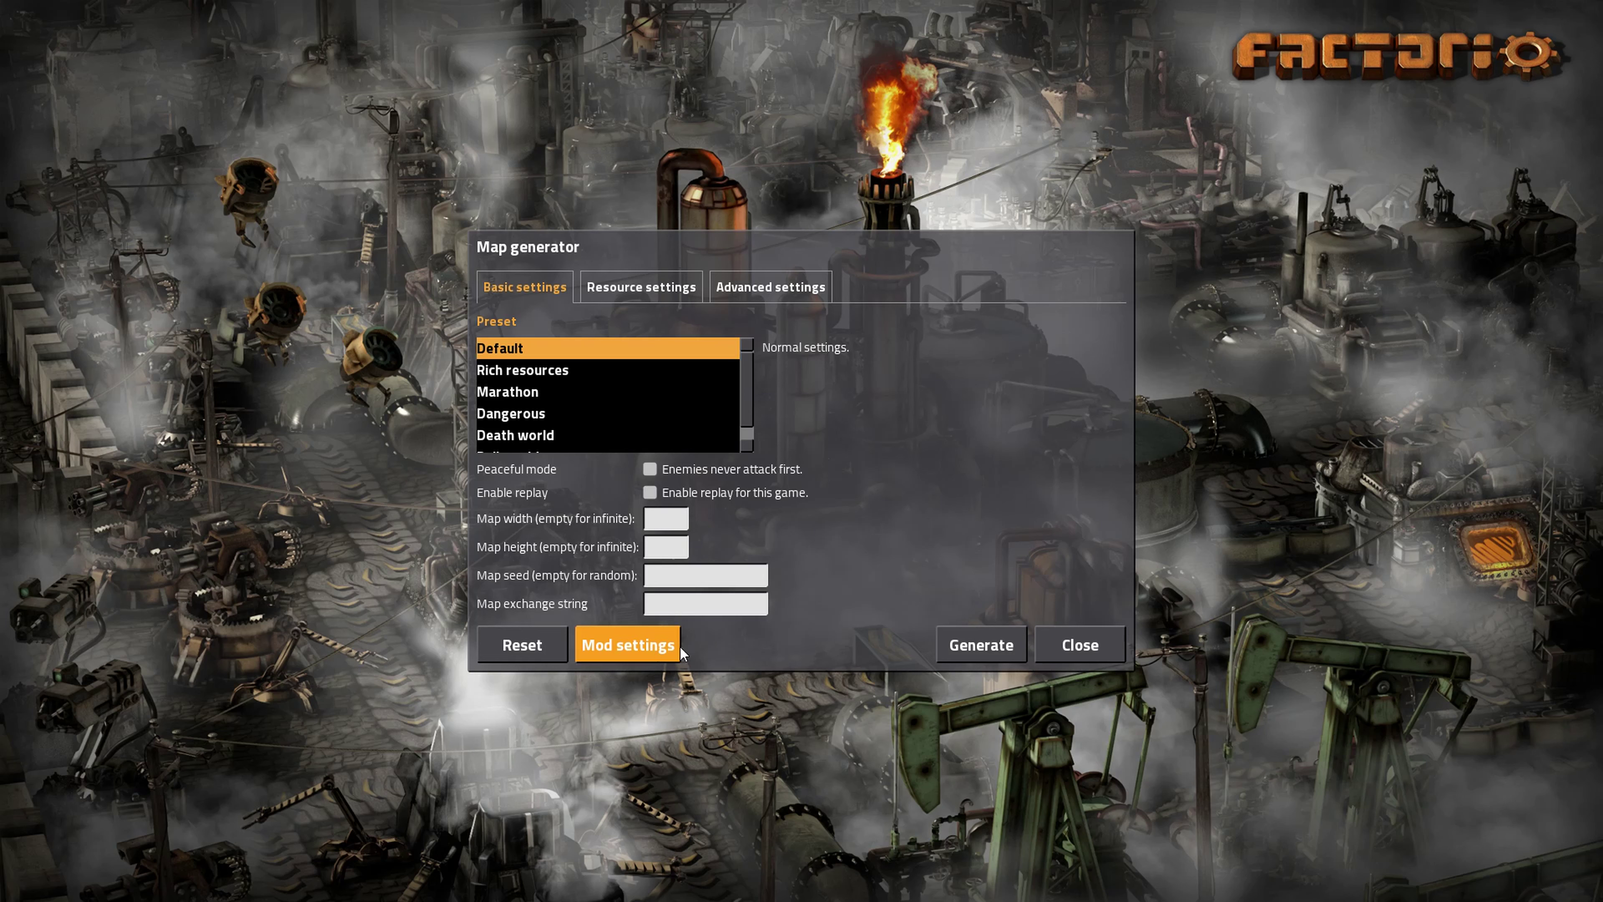
mouse_move(744, 367)
left_mouse_down()
mouse_move(744, 396)
mouse_move(745, 355)
left_mouse_up()
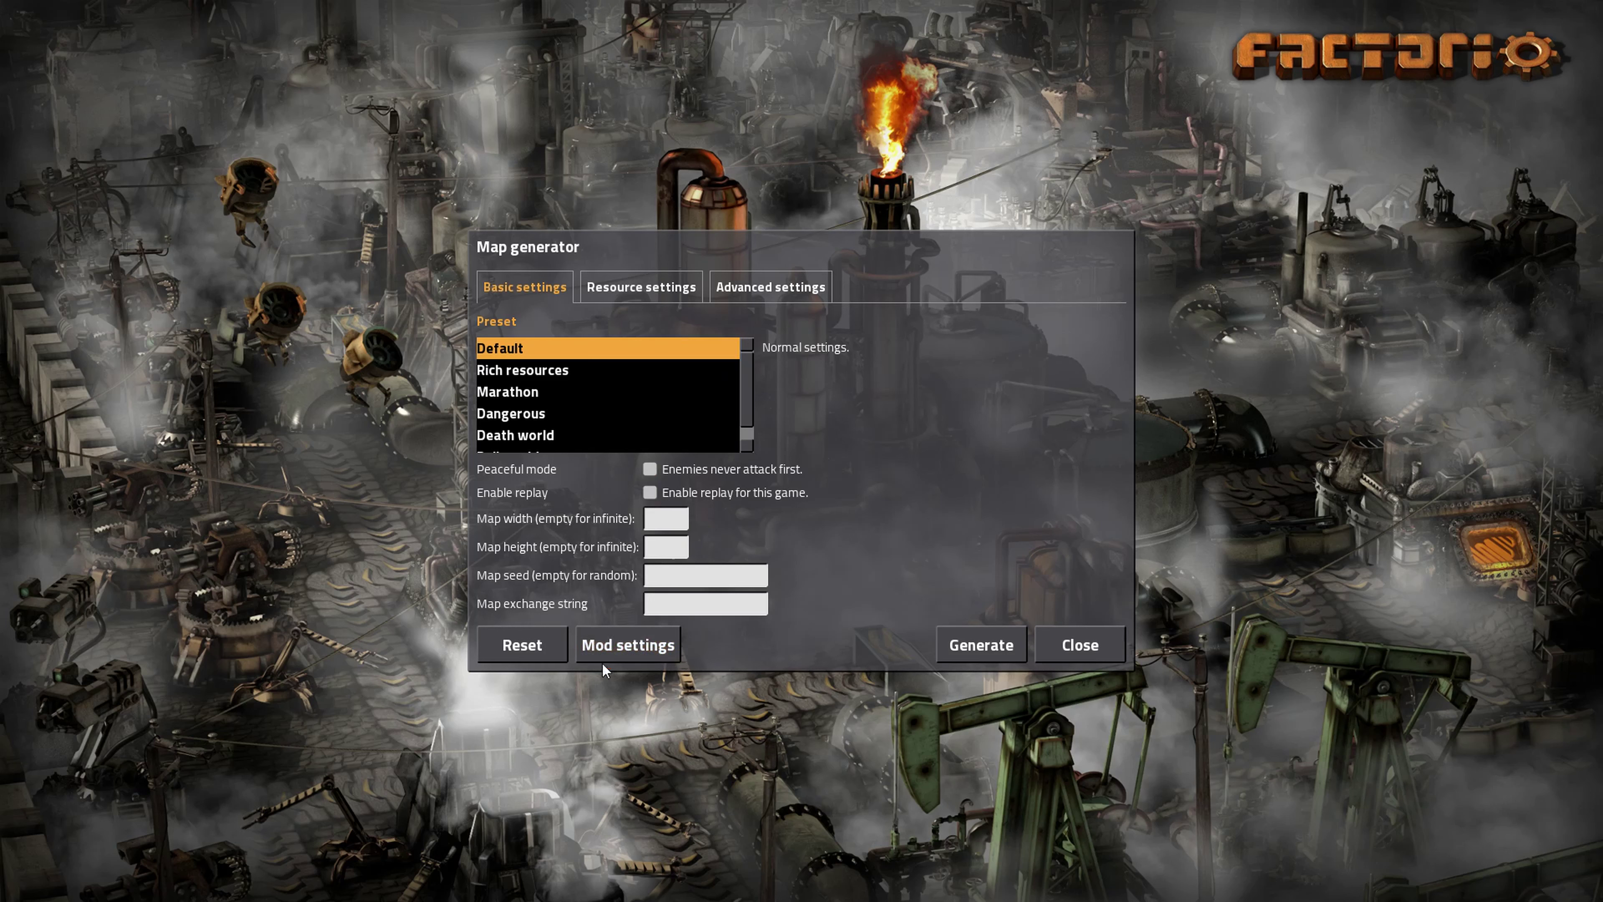
left_click(642, 653)
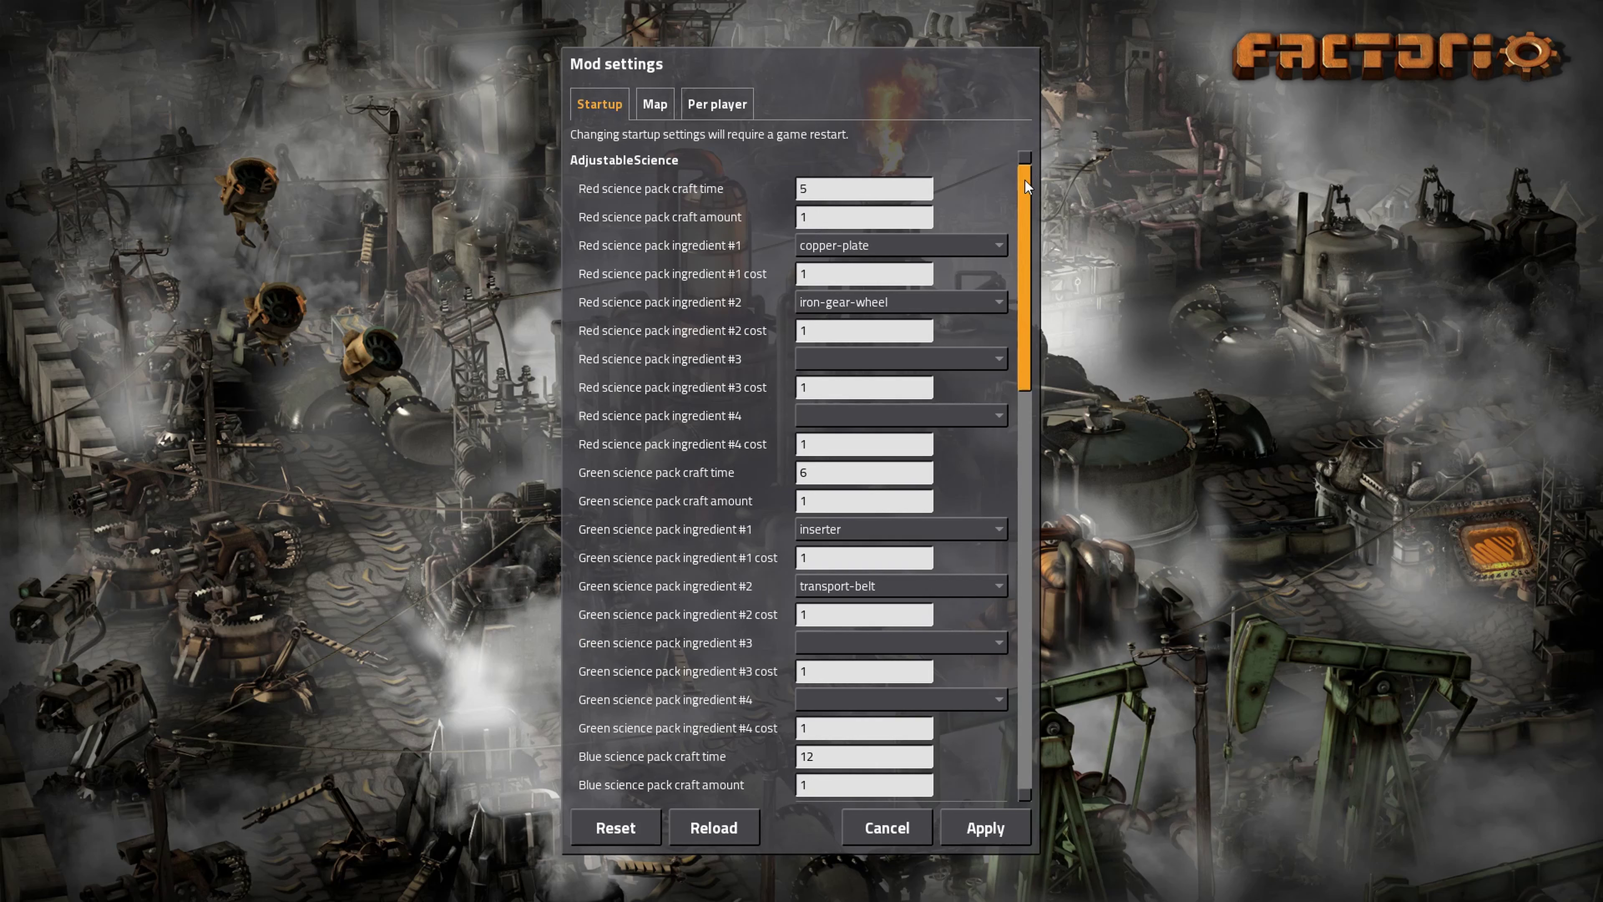
Examine the AdjustableScience startup settings down to the white science pack and view the item choices for its rocket payload.
mouse_move(1025, 181)
left_mouse_down()
mouse_move(1029, 544)
mouse_move(1022, 156)
left_mouse_up()
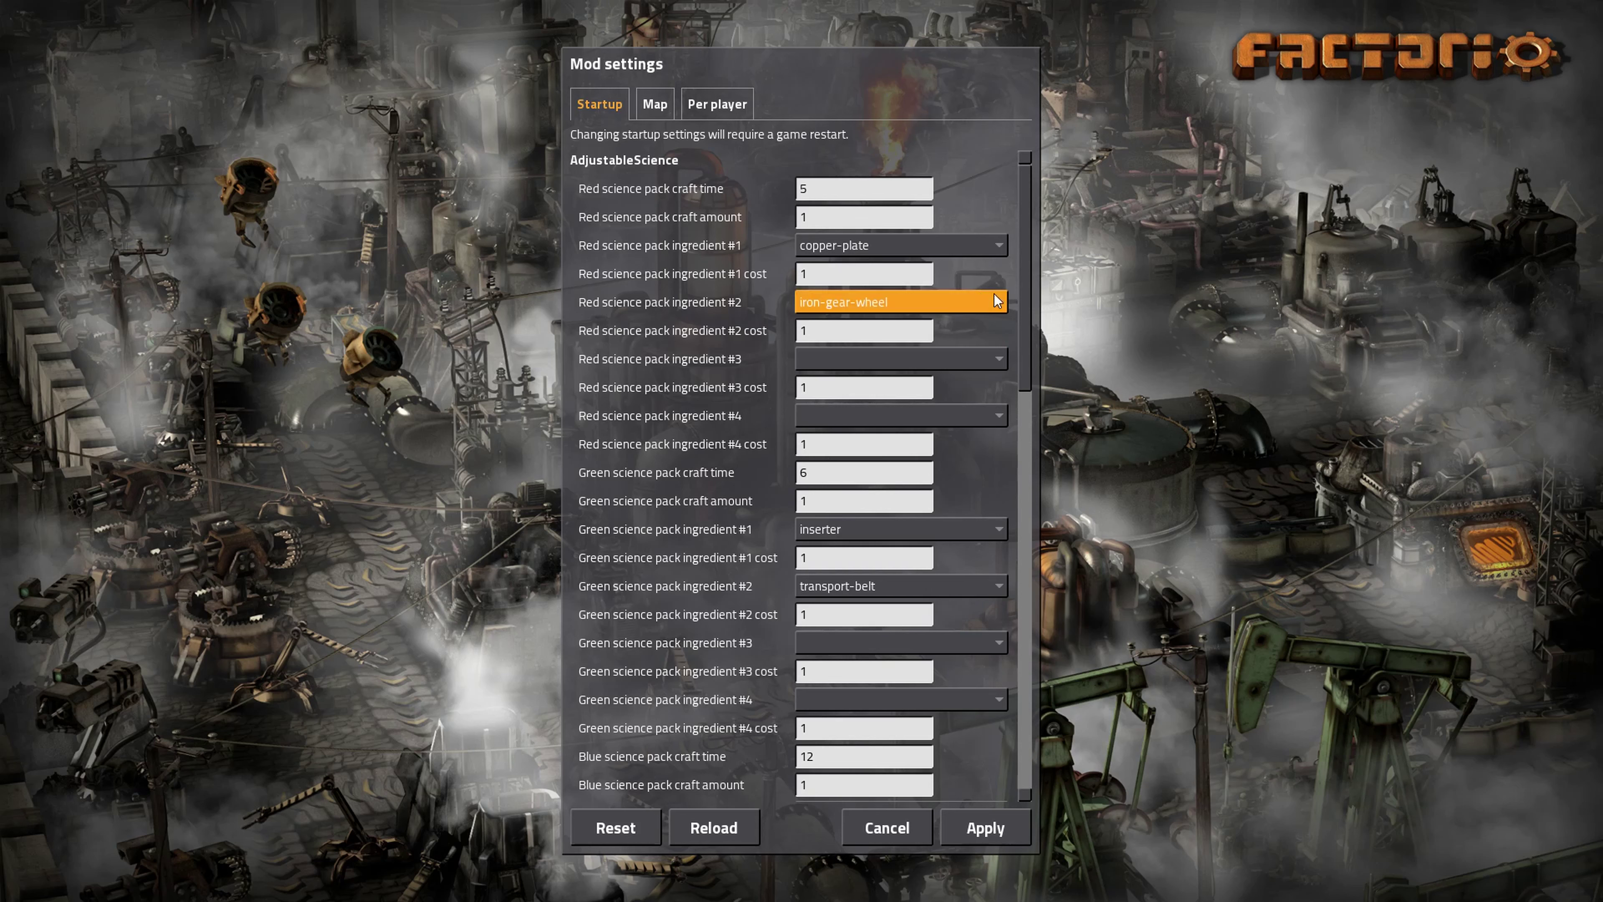
left_click_drag(1021, 318, 1009, 720)
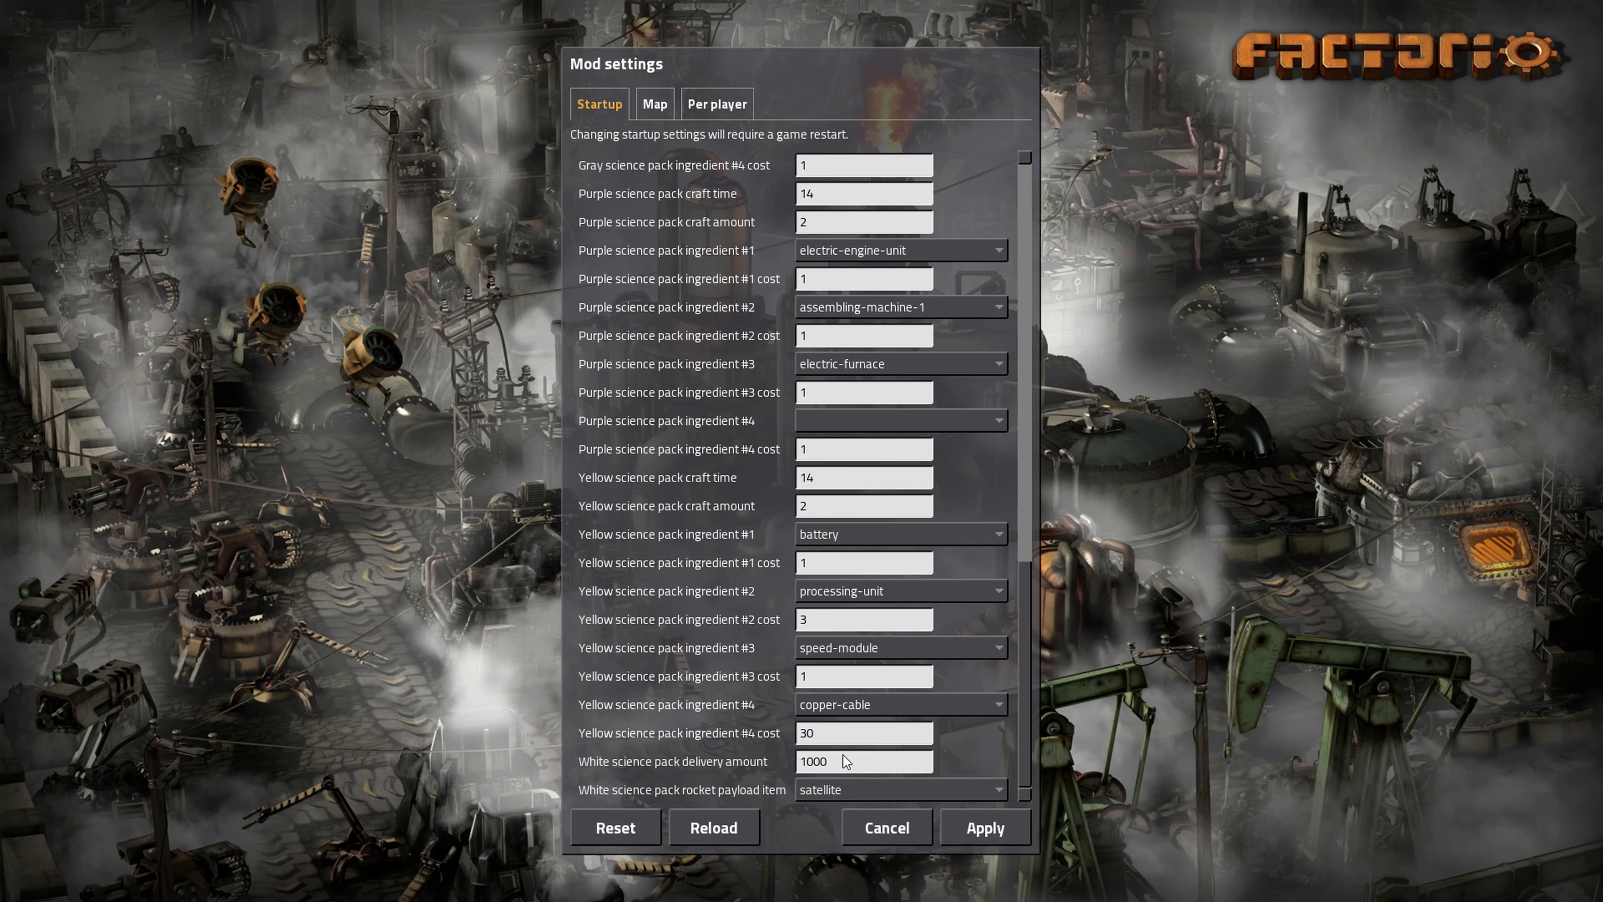
left_click(994, 790)
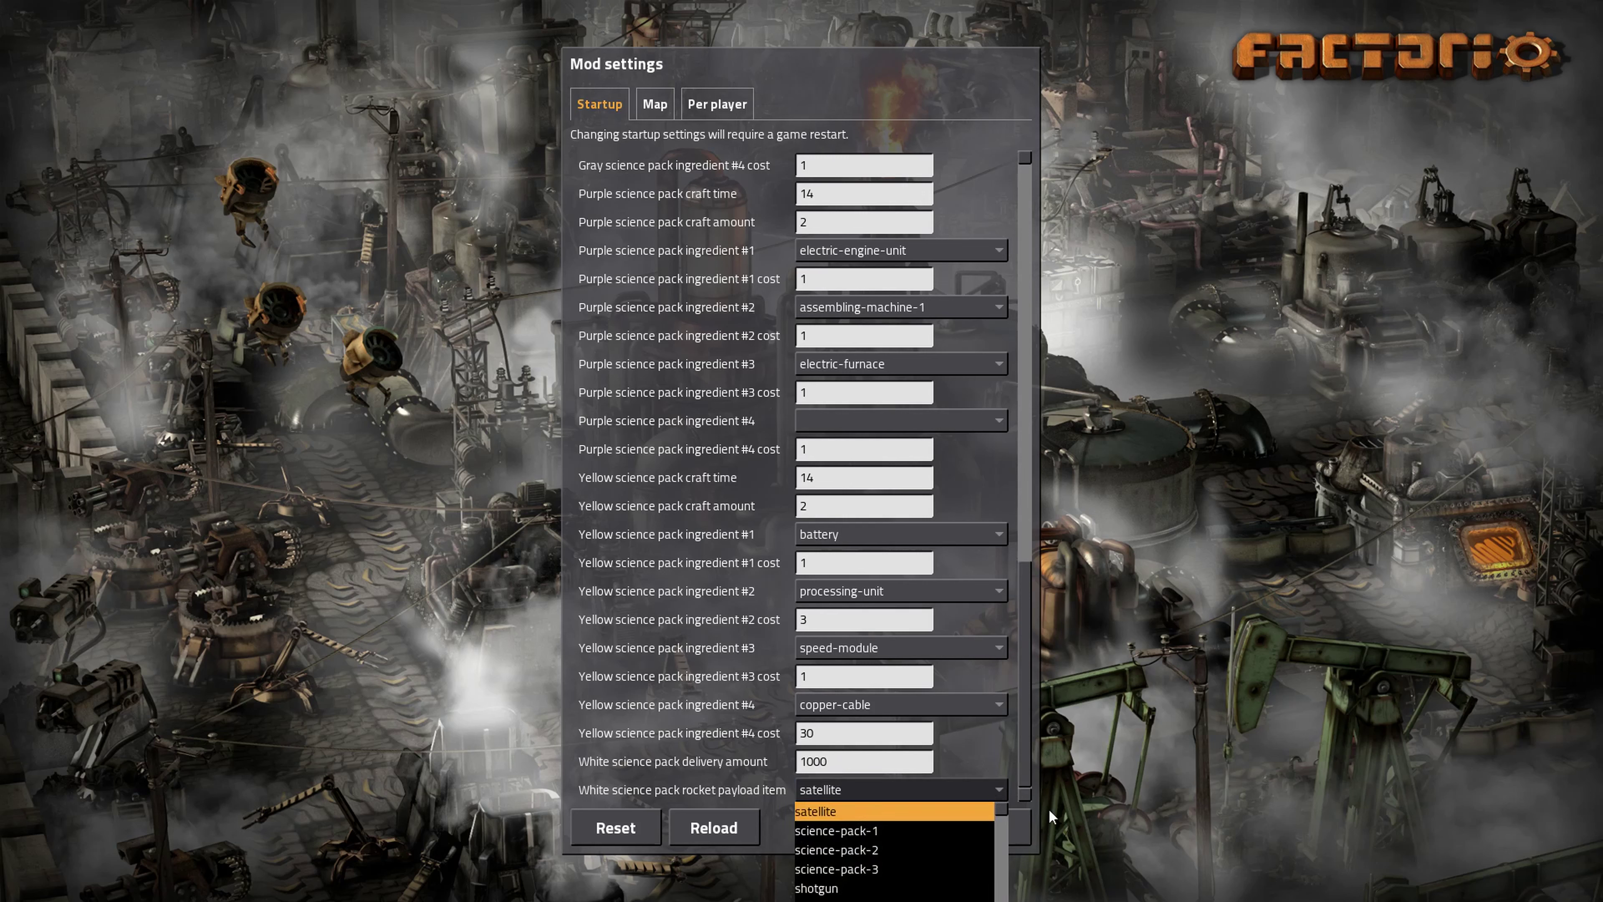
scroll(857, 857, "up", 3)
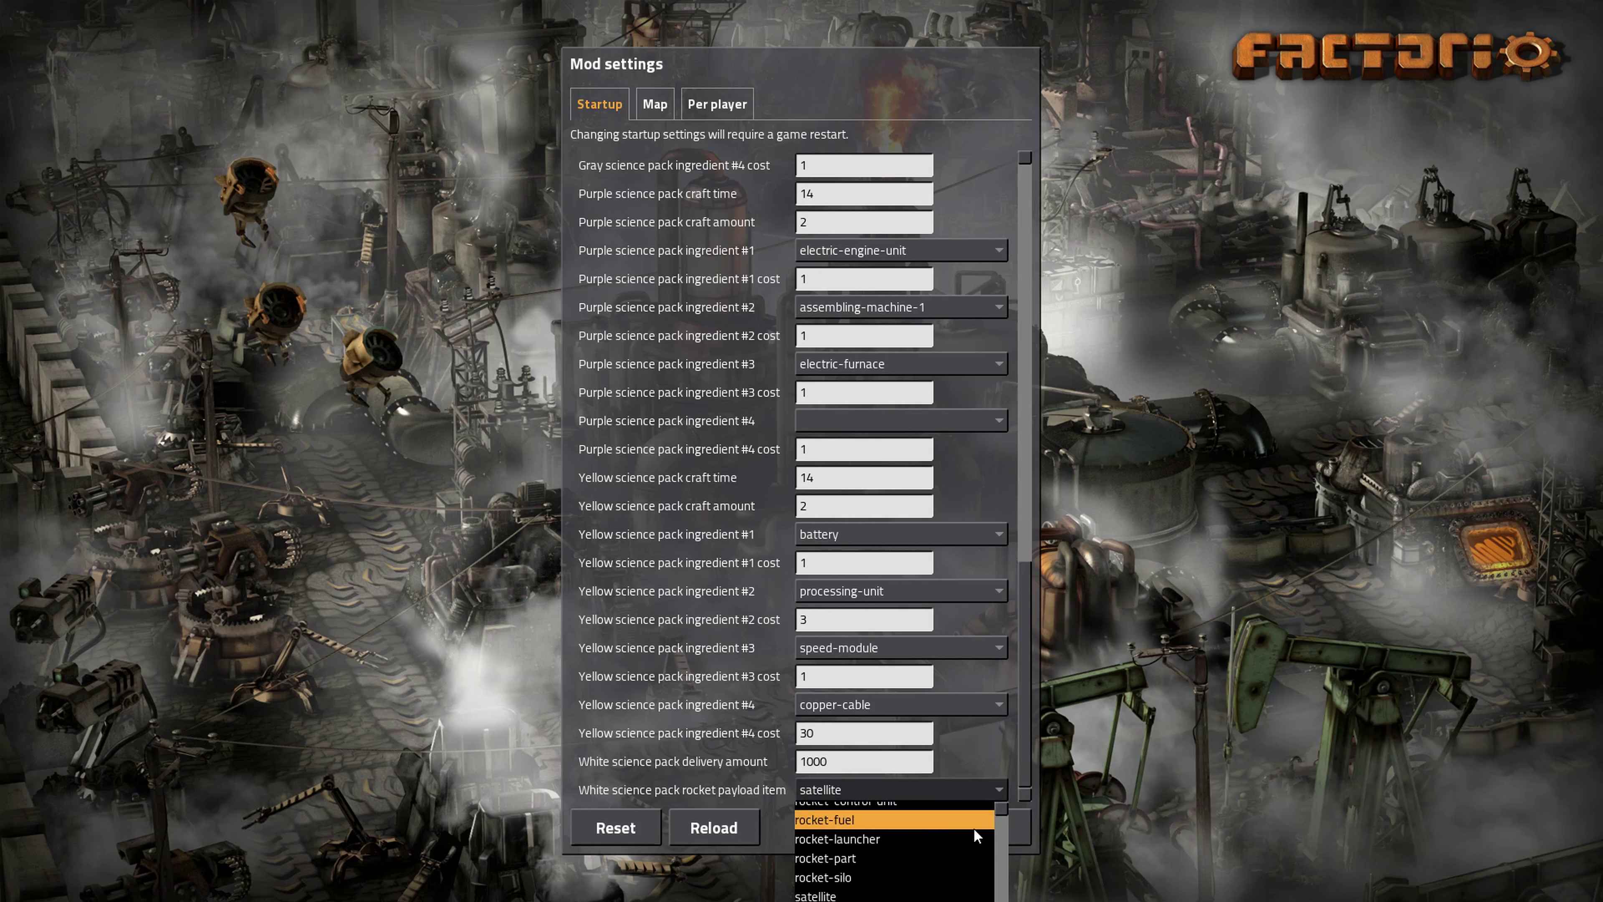
scroll(974, 830, "up", 5)
left_click(874, 795)
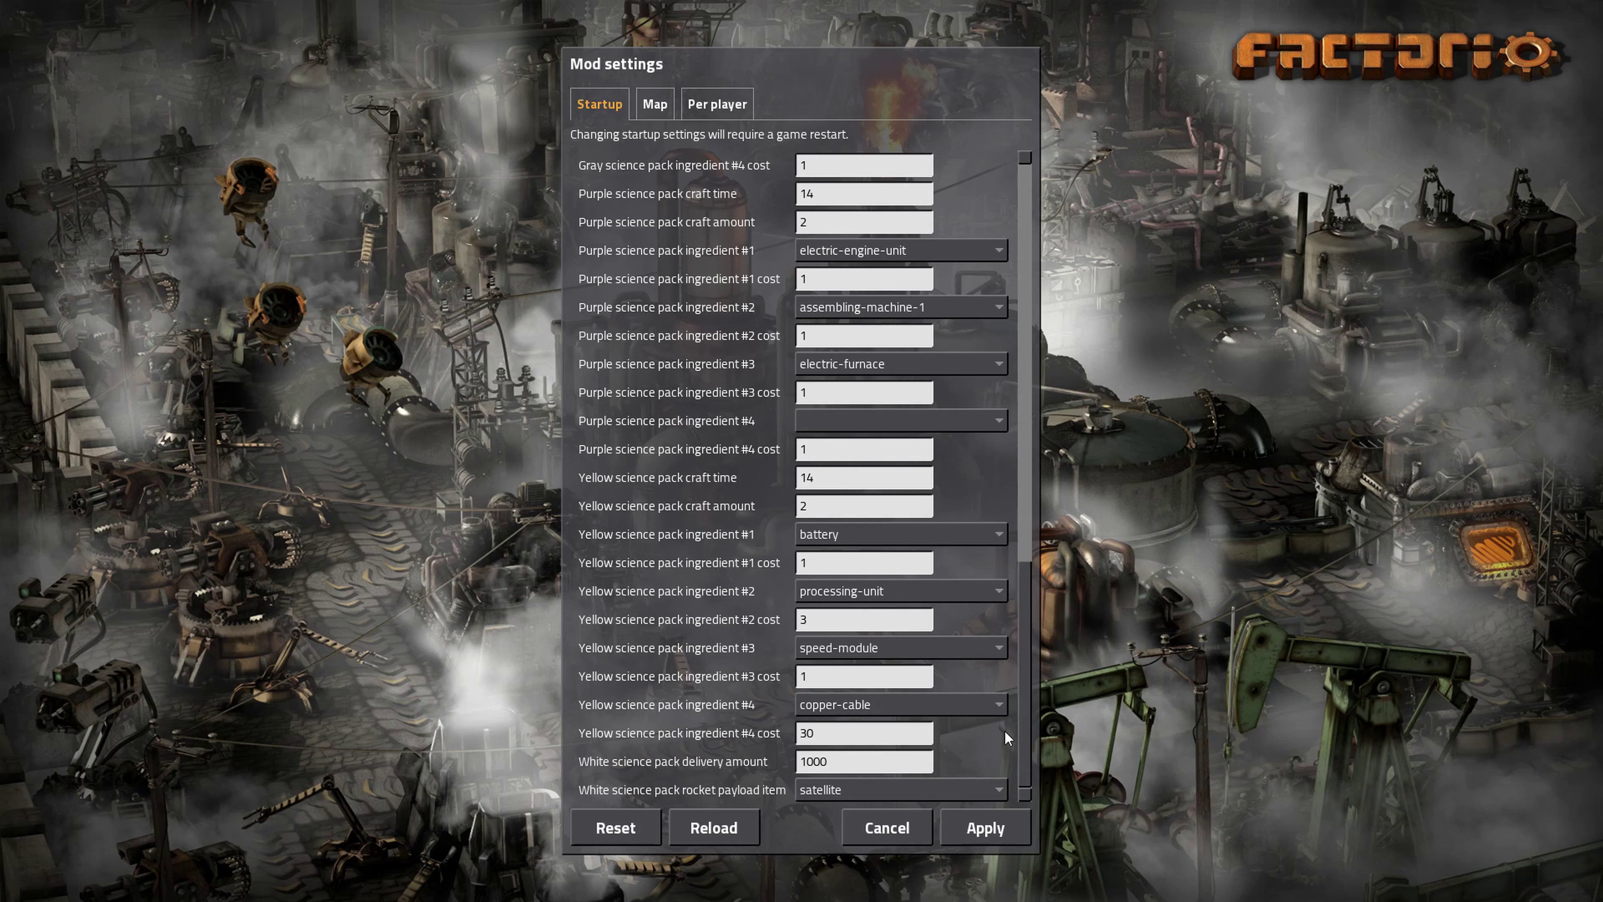
Review the ingredients, craft times and costs of the red through yellow science packs in the startup settings.
left_click_drag(1022, 733, 1056, 412)
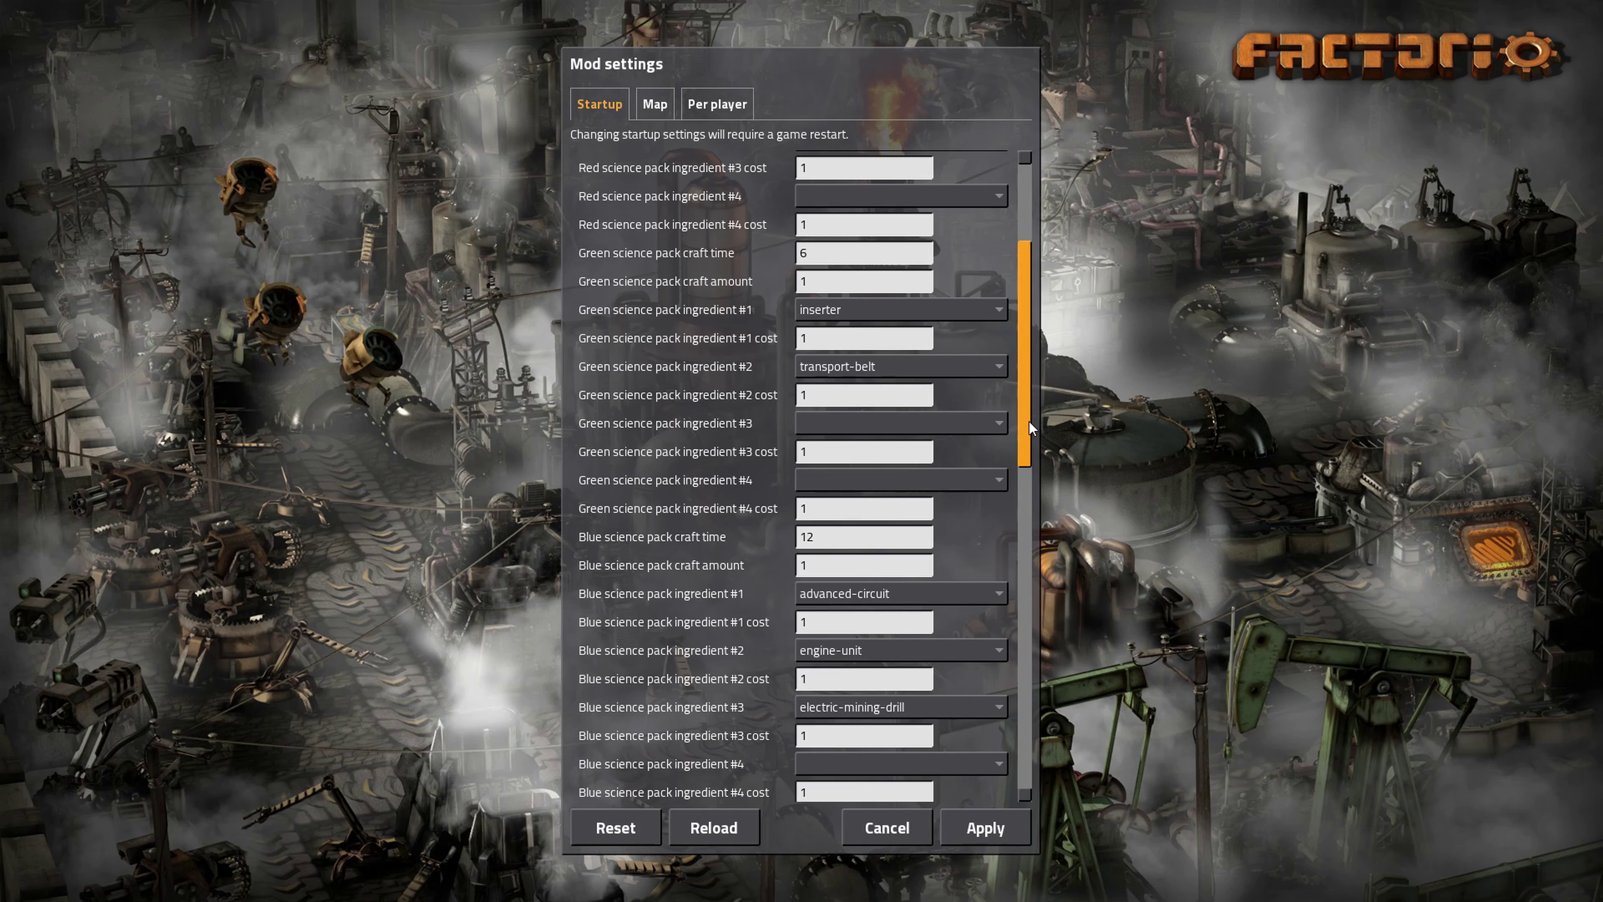
scroll(1028, 402, "down", 1)
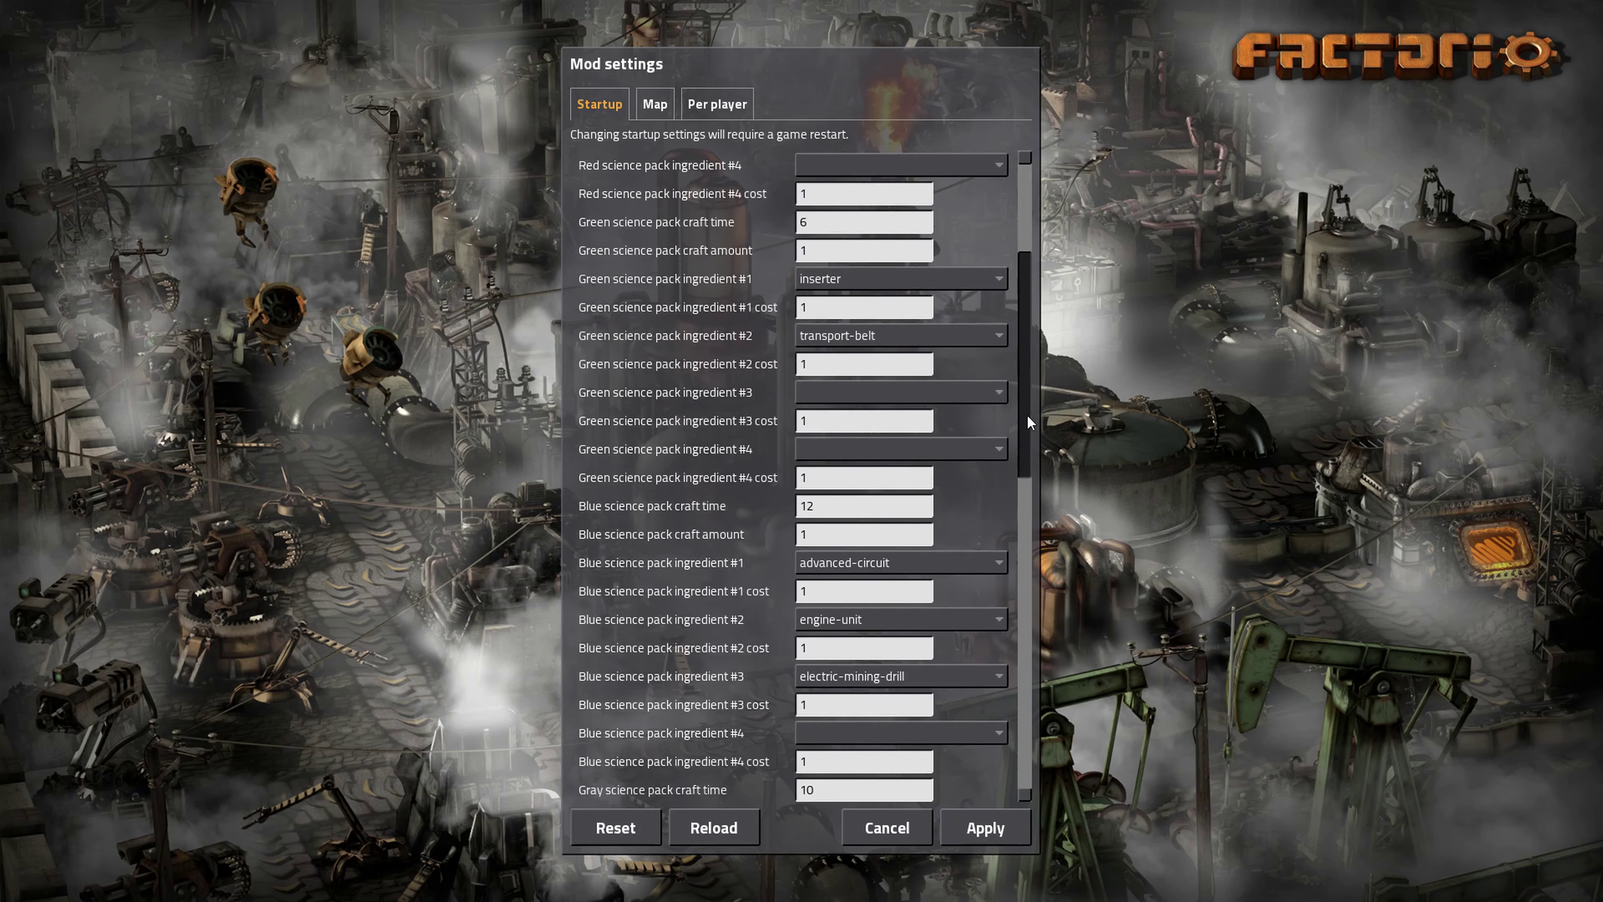
scroll(1027, 414, "up", 5)
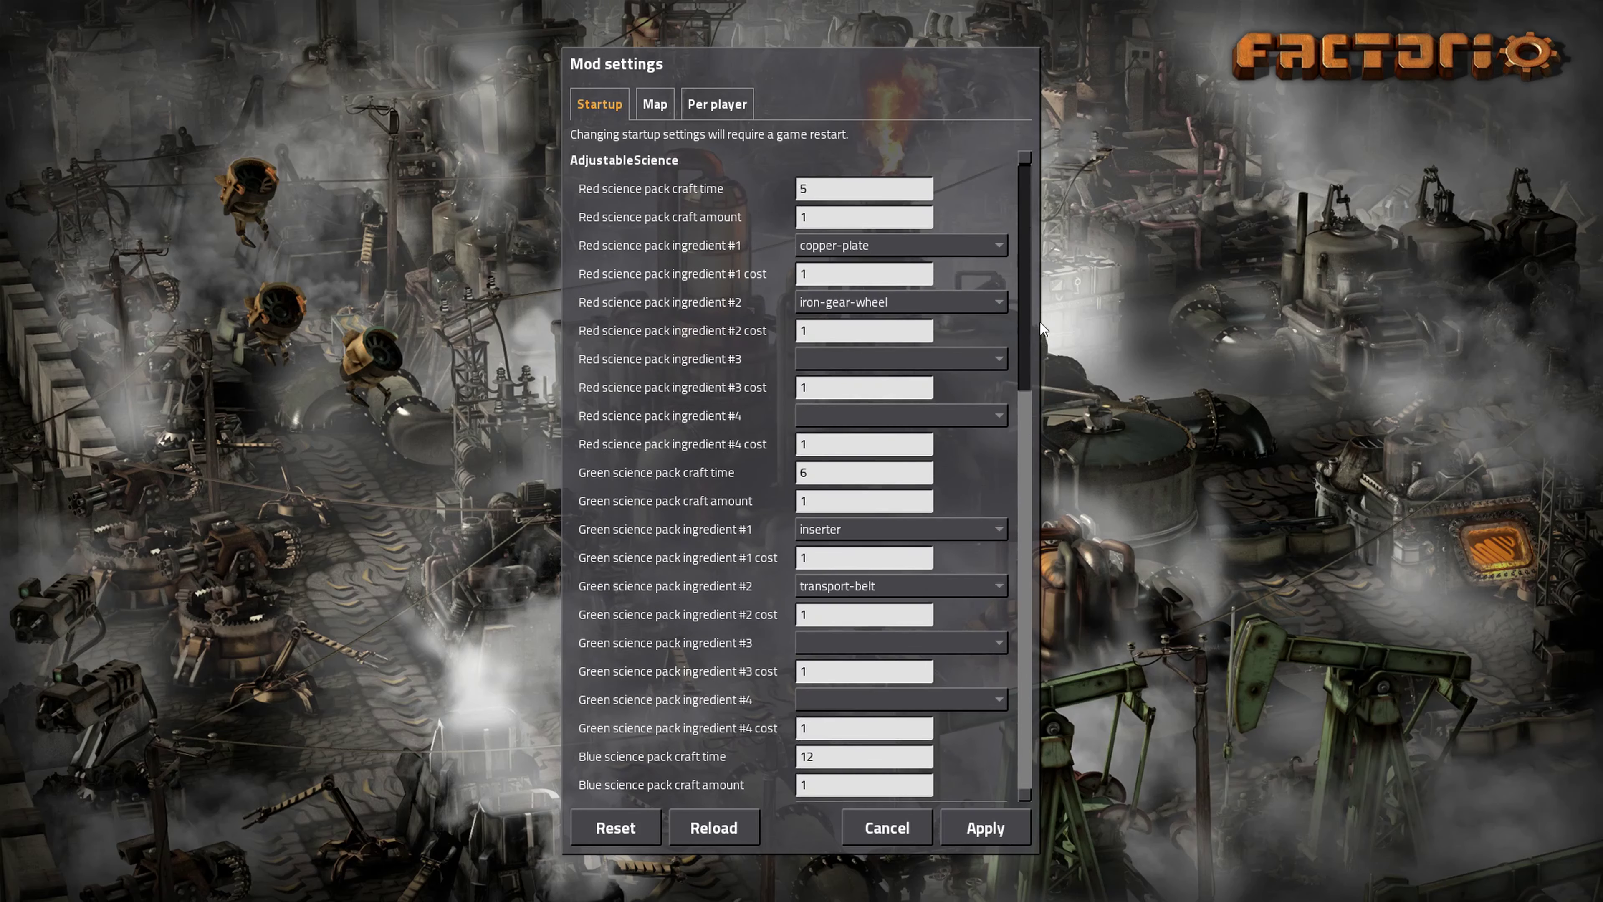
scroll(1035, 379, "down", 5)
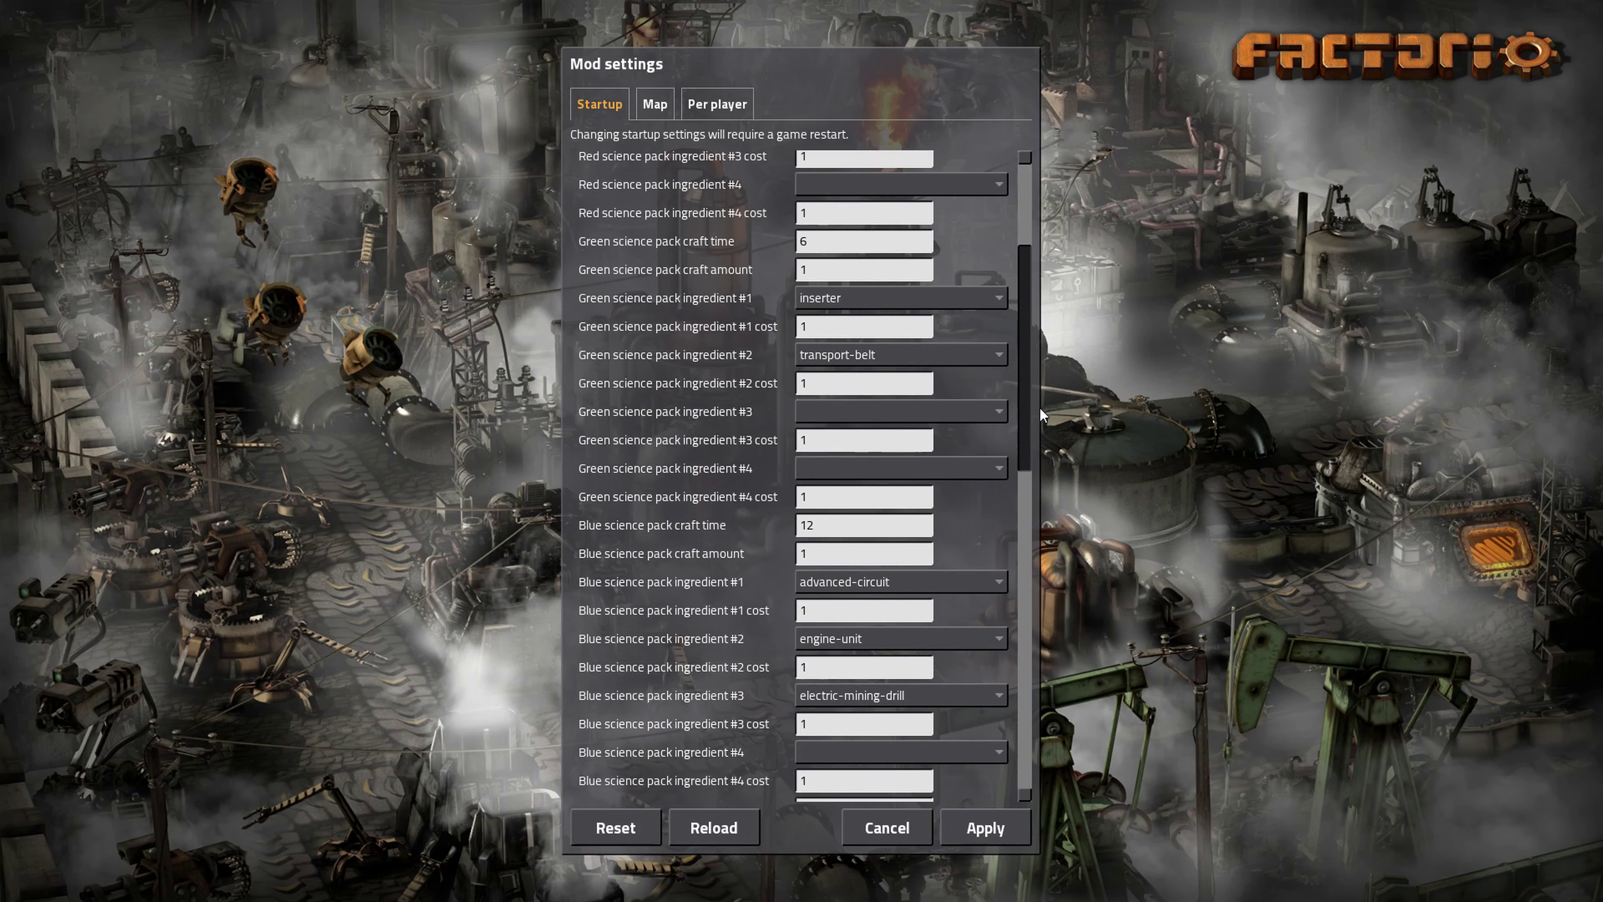
scroll(1039, 407, "down", 3)
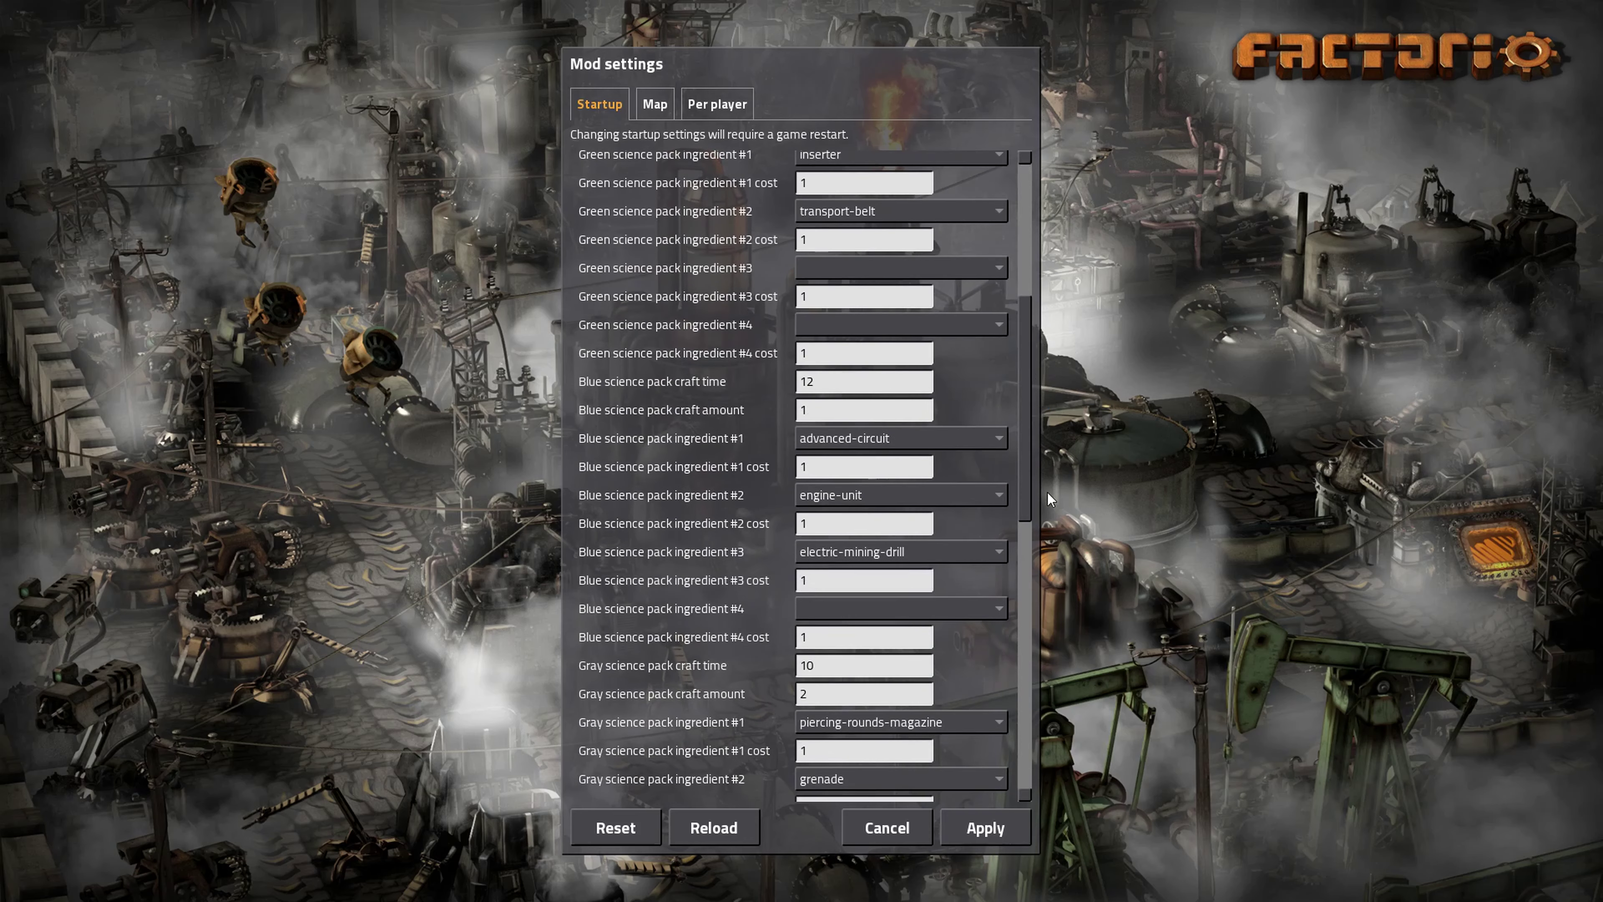
scroll(1024, 526, "down", 10)
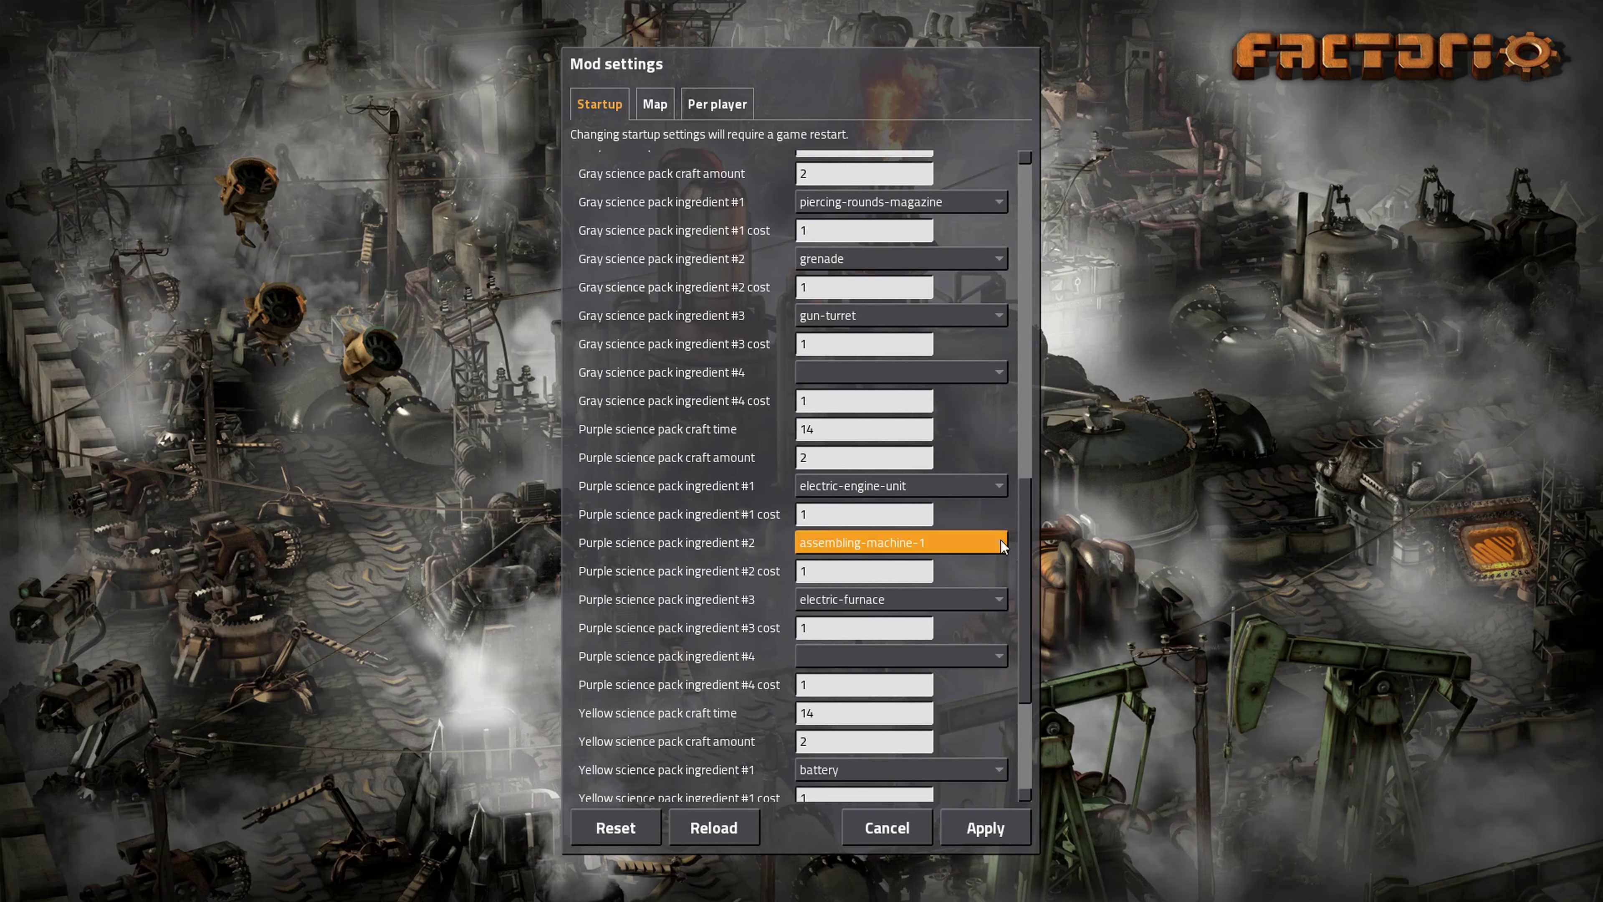
scroll(1026, 484, "down", 3)
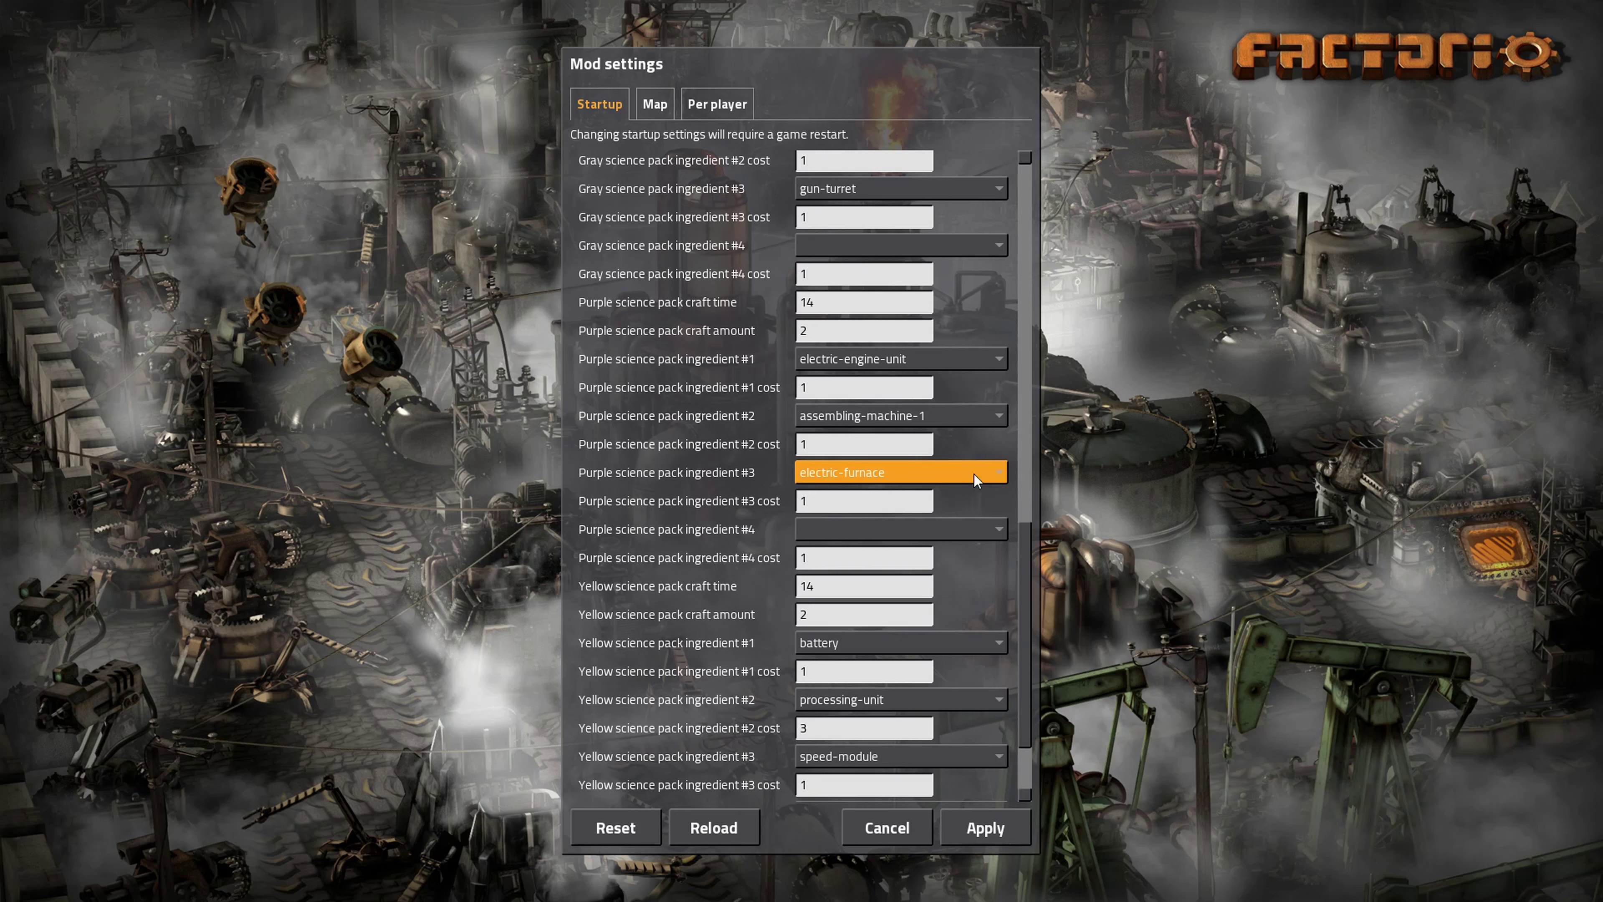
Set the purple science pack's ingredient #2 to chemical-plant.
left_click(1004, 472)
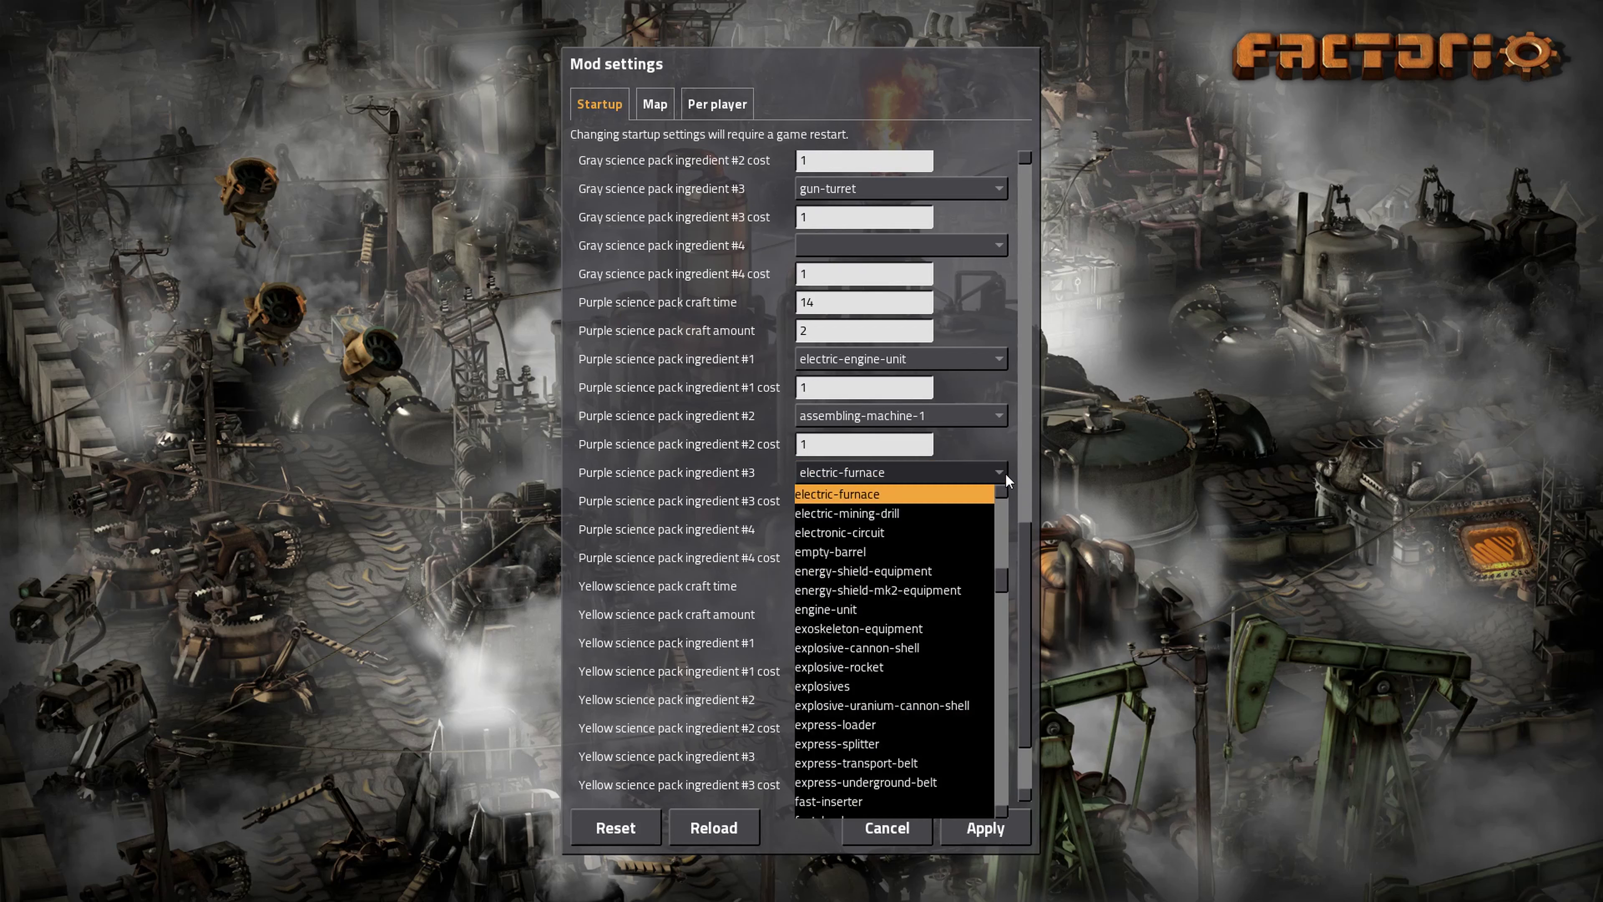
left_click(1045, 467)
left_click(997, 416)
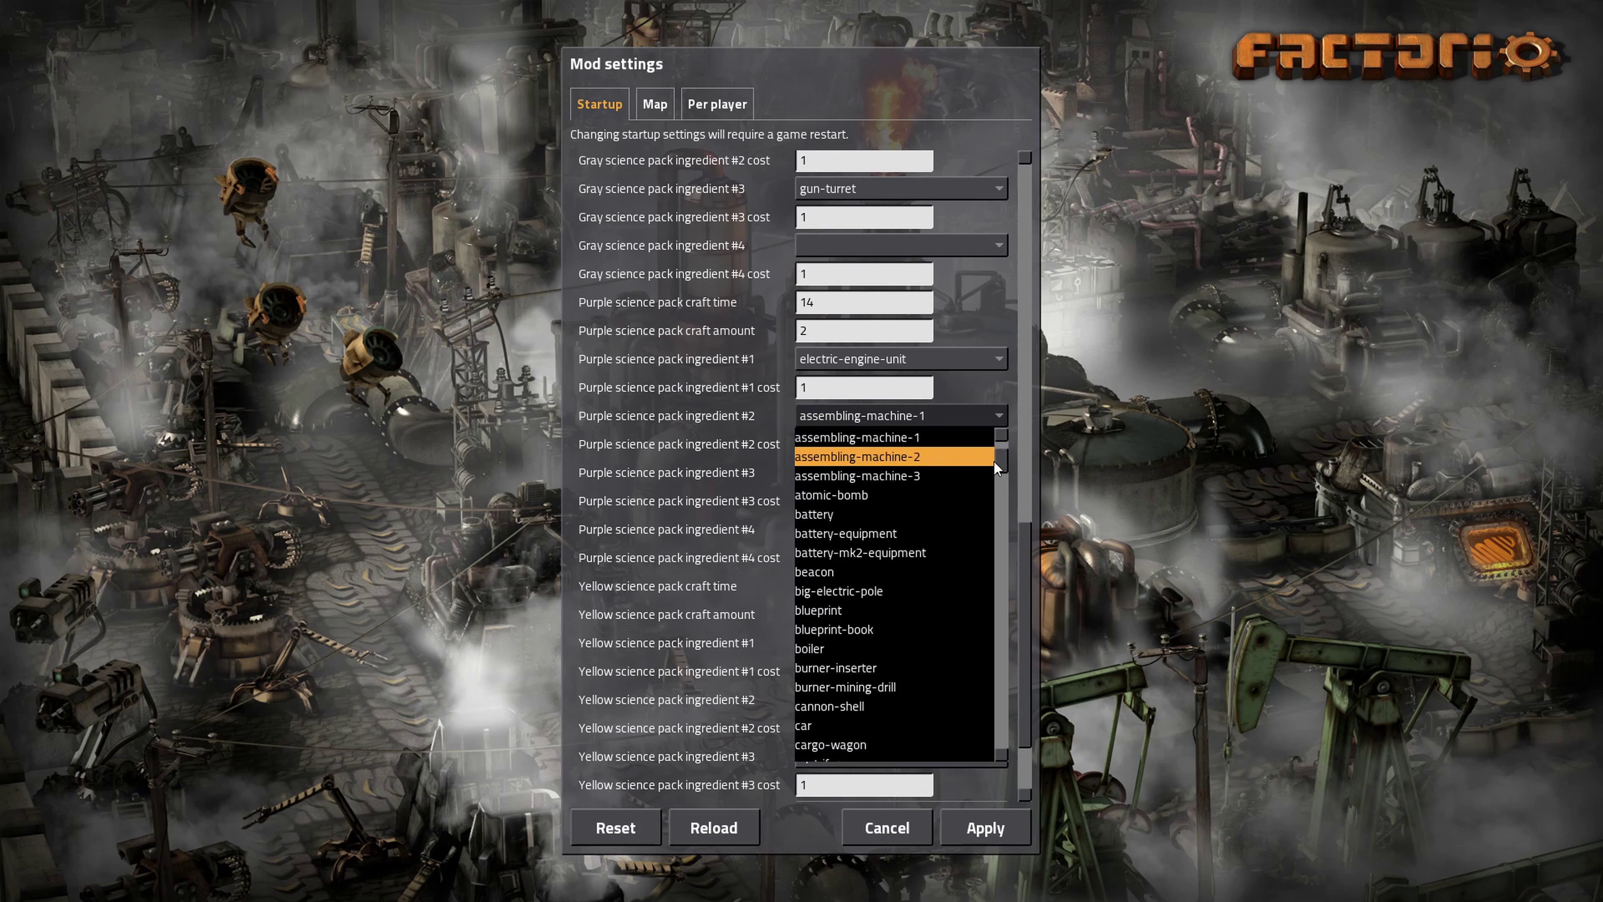
scroll(937, 549, "up", 2)
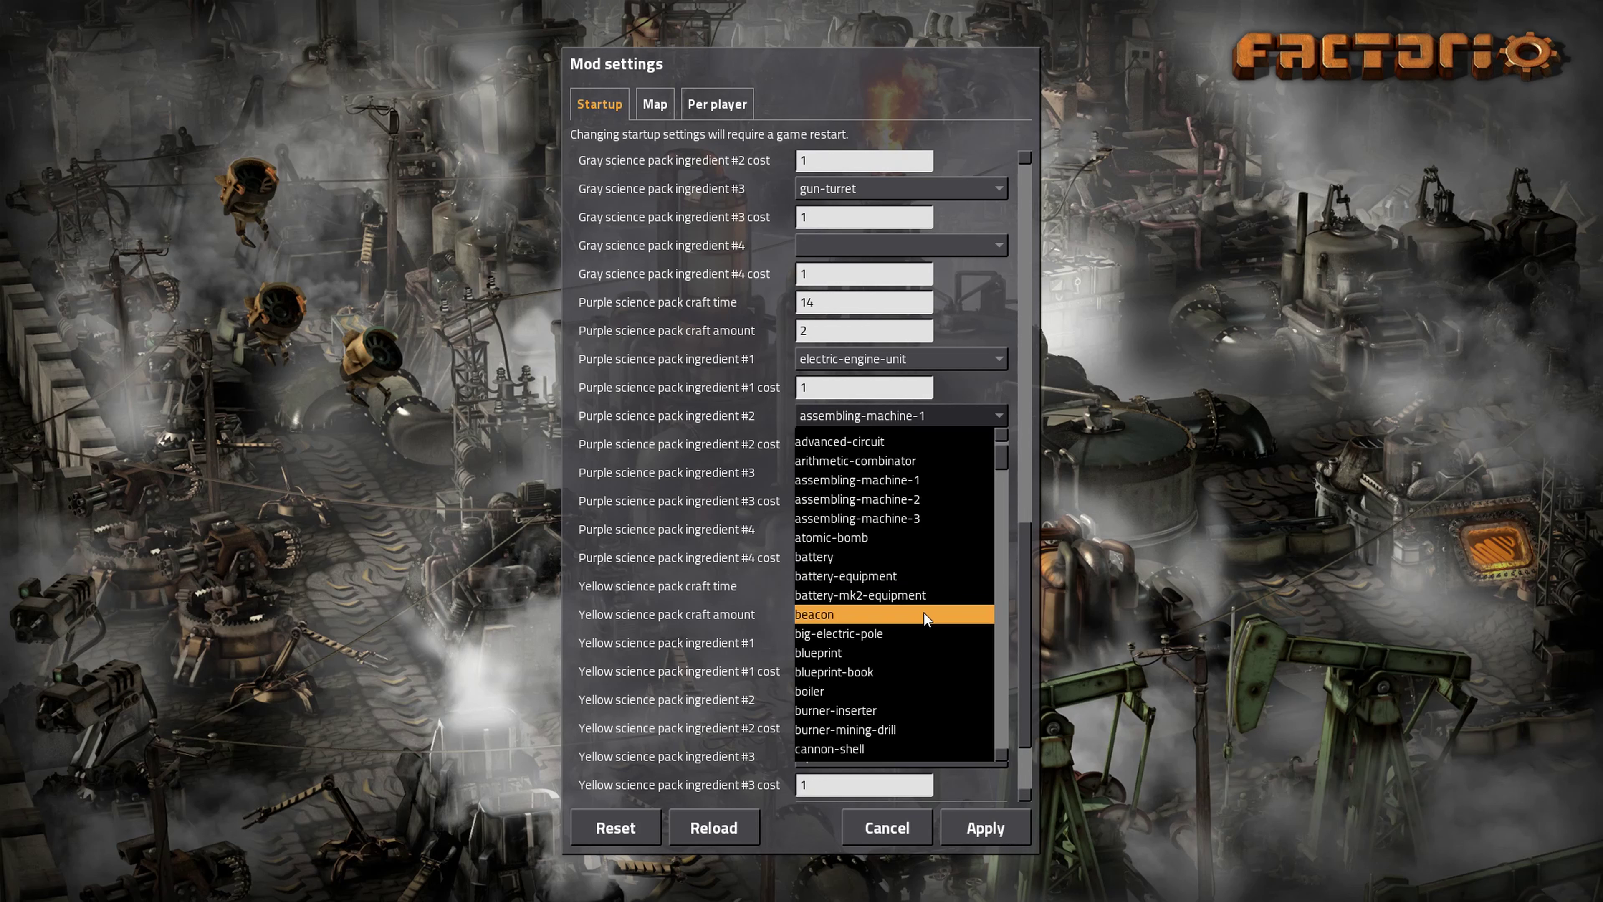
scroll(922, 584, "down", 2)
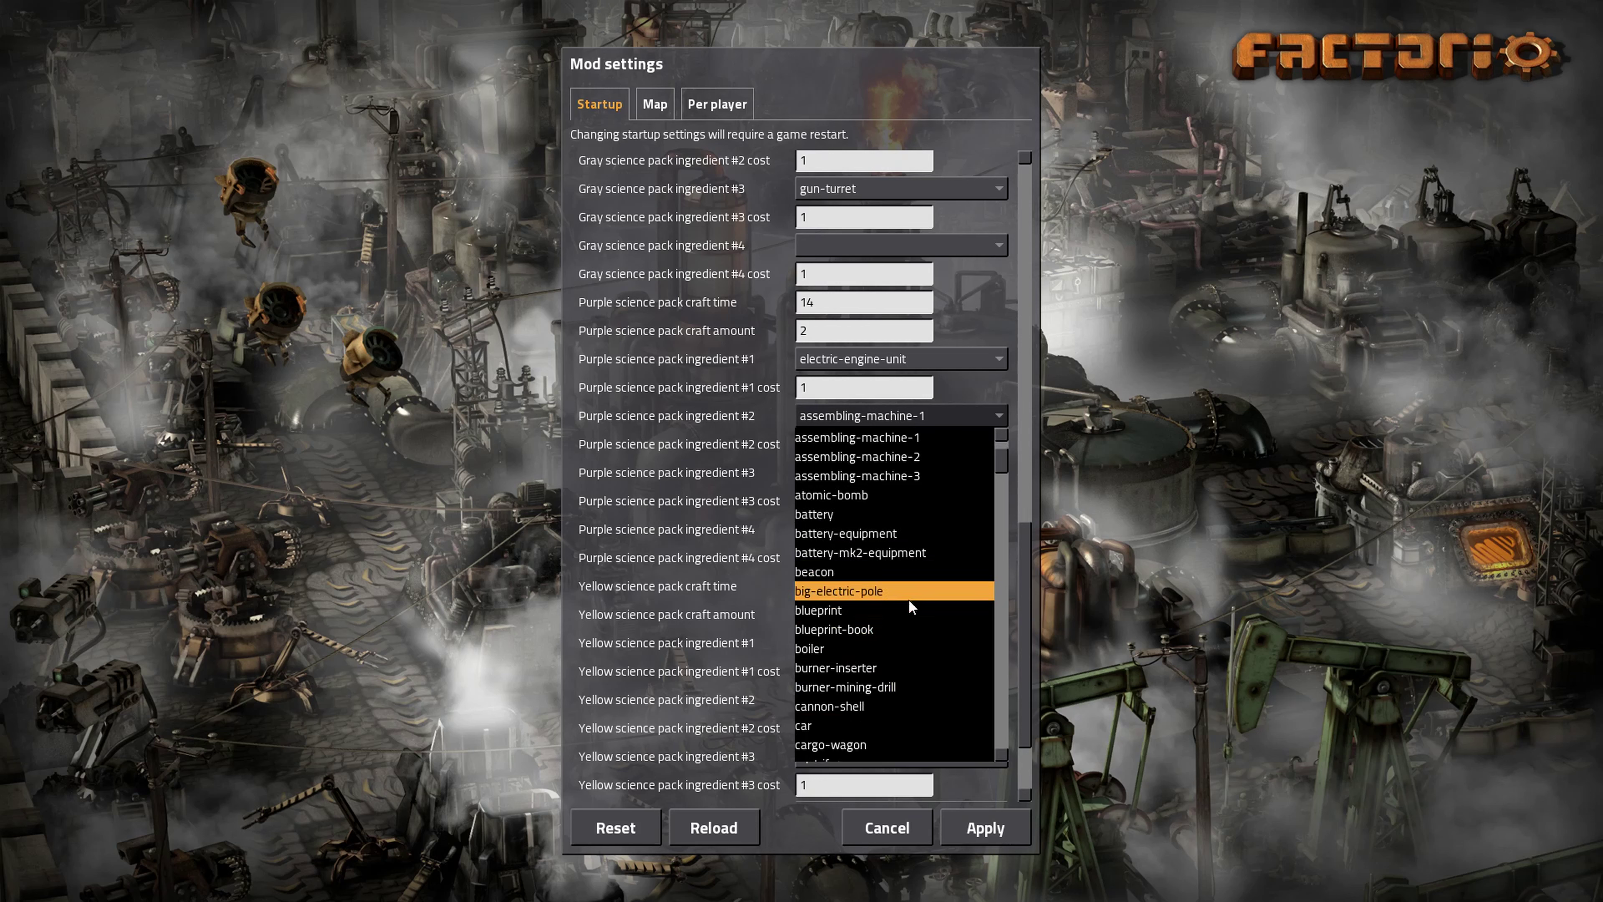
scroll(908, 546, "down", 4)
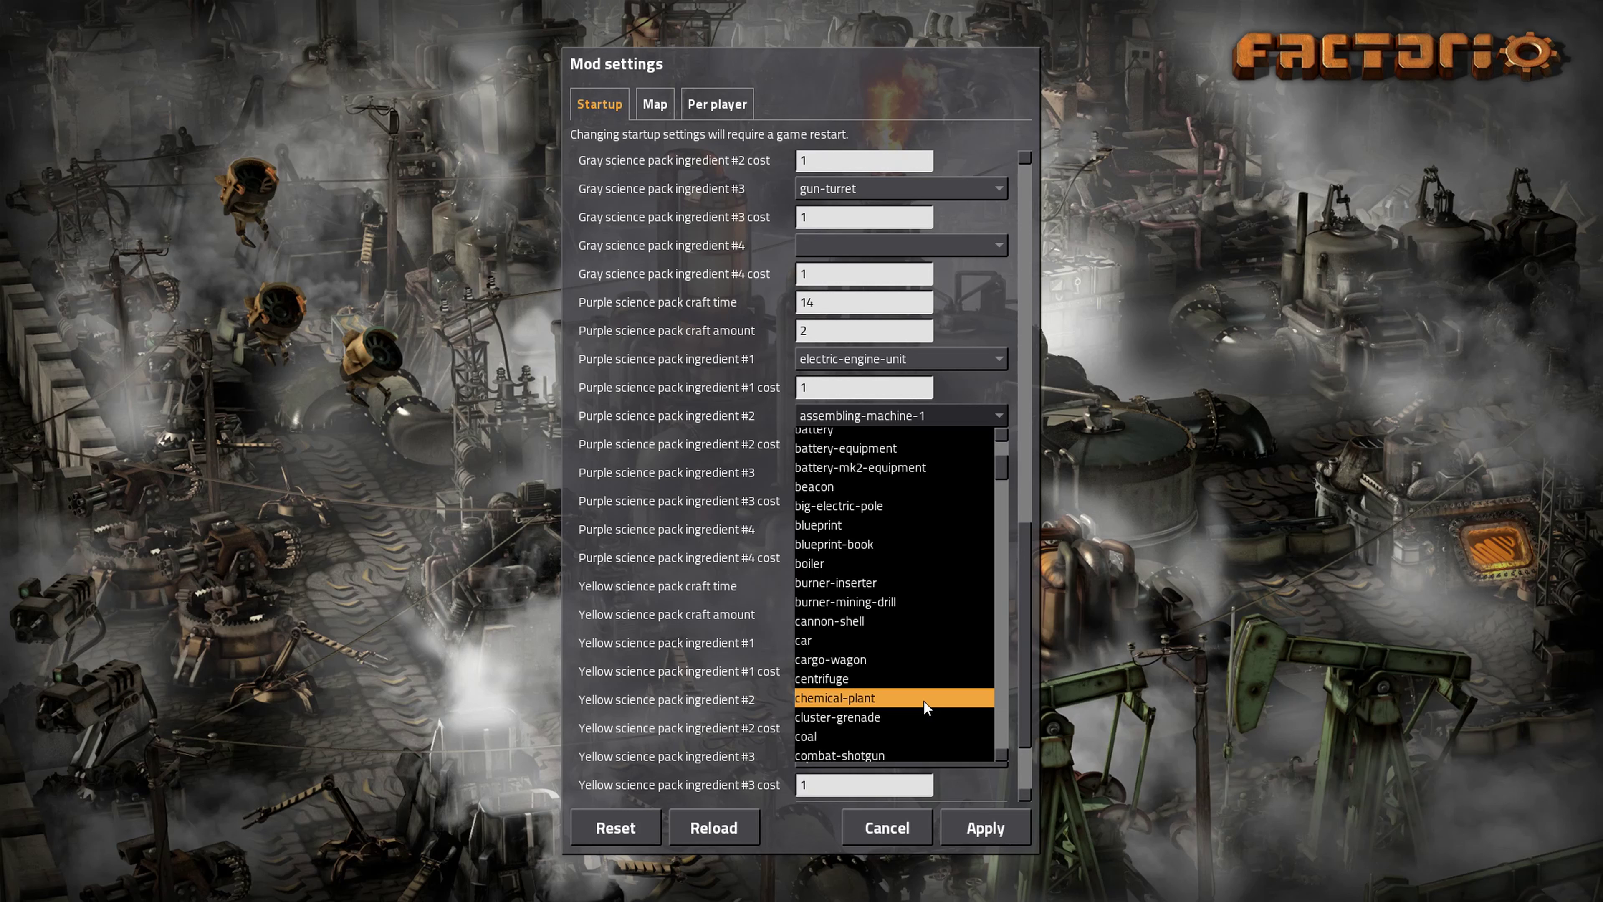
left_click(800, 703)
Set the gray science pack's ingredient #4 to steam with a cost of 50.
scroll(691, 534, "up", 3)
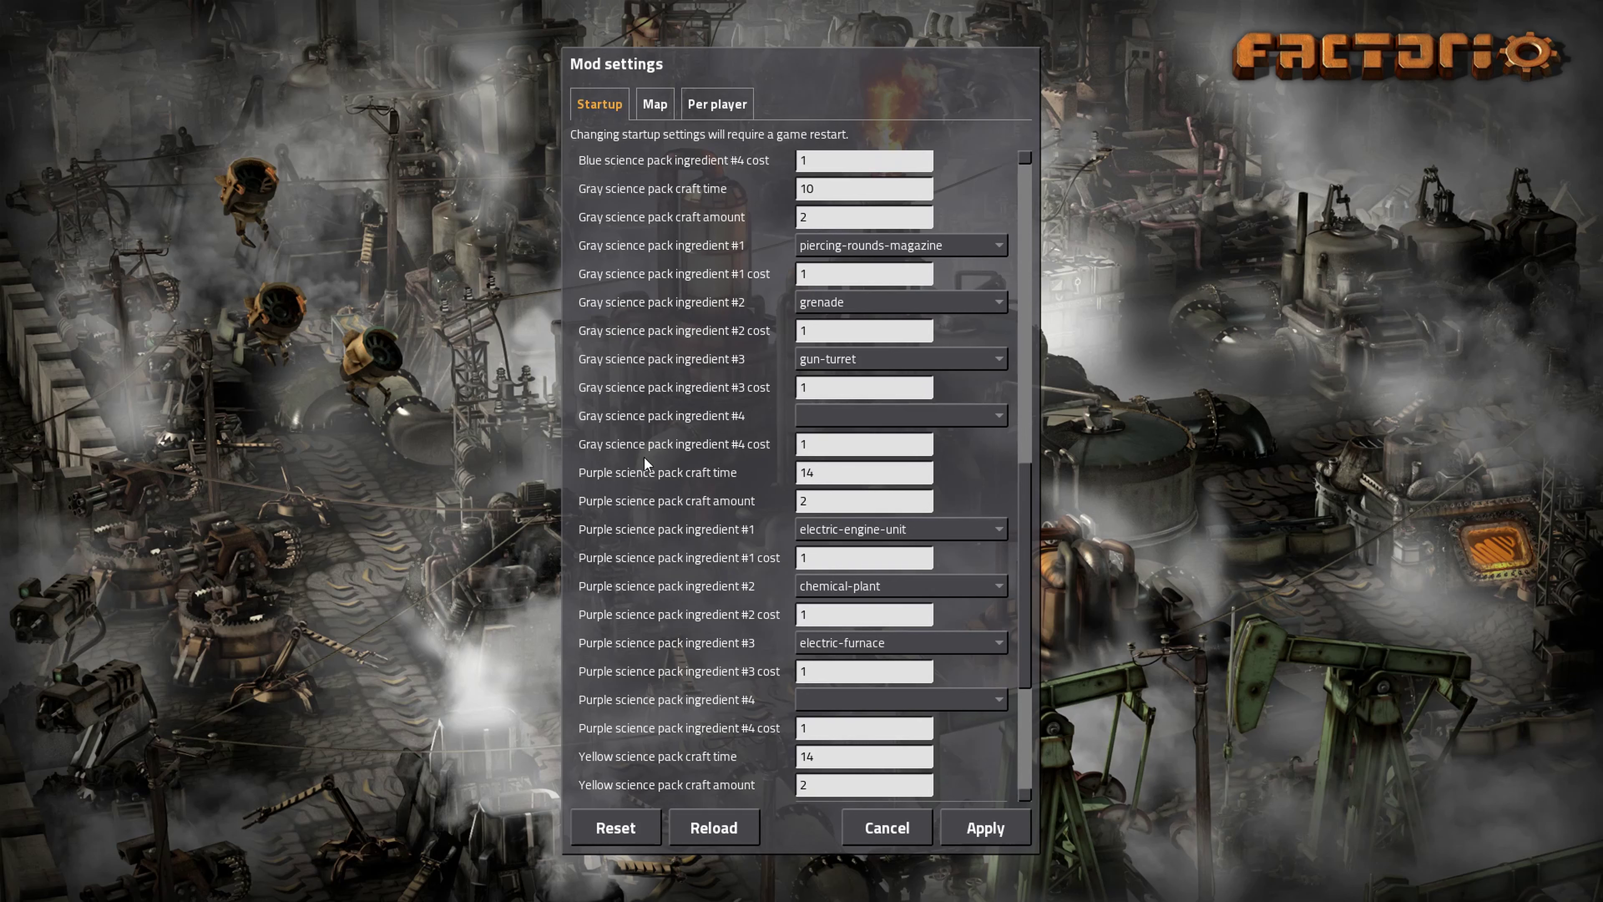
left_click(857, 420)
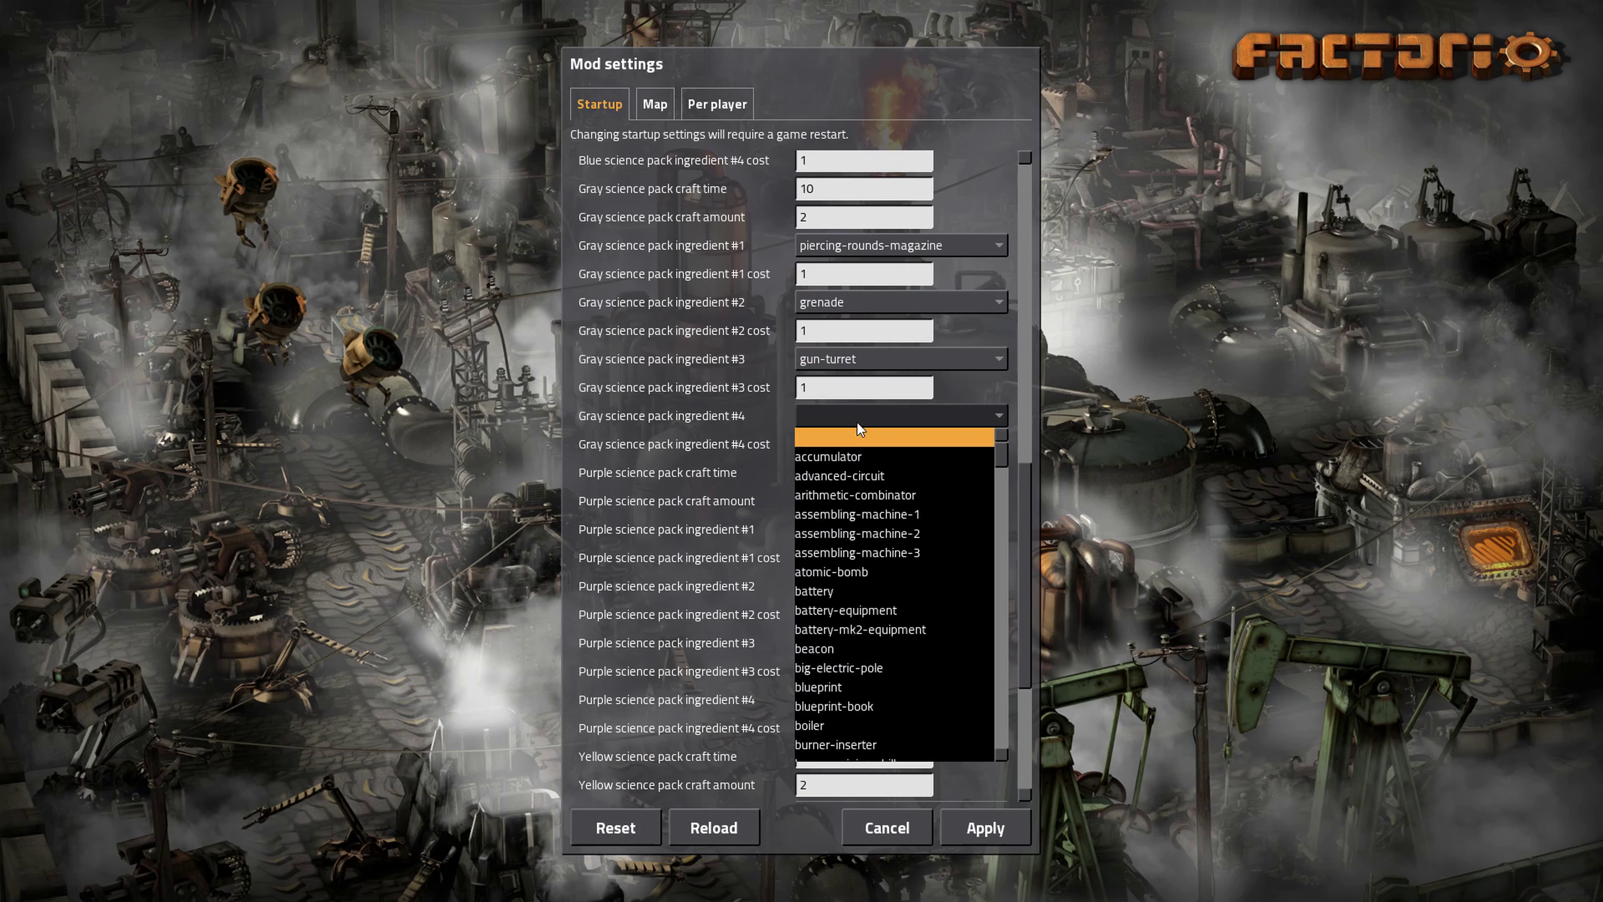
scroll(931, 648, "down", 5)
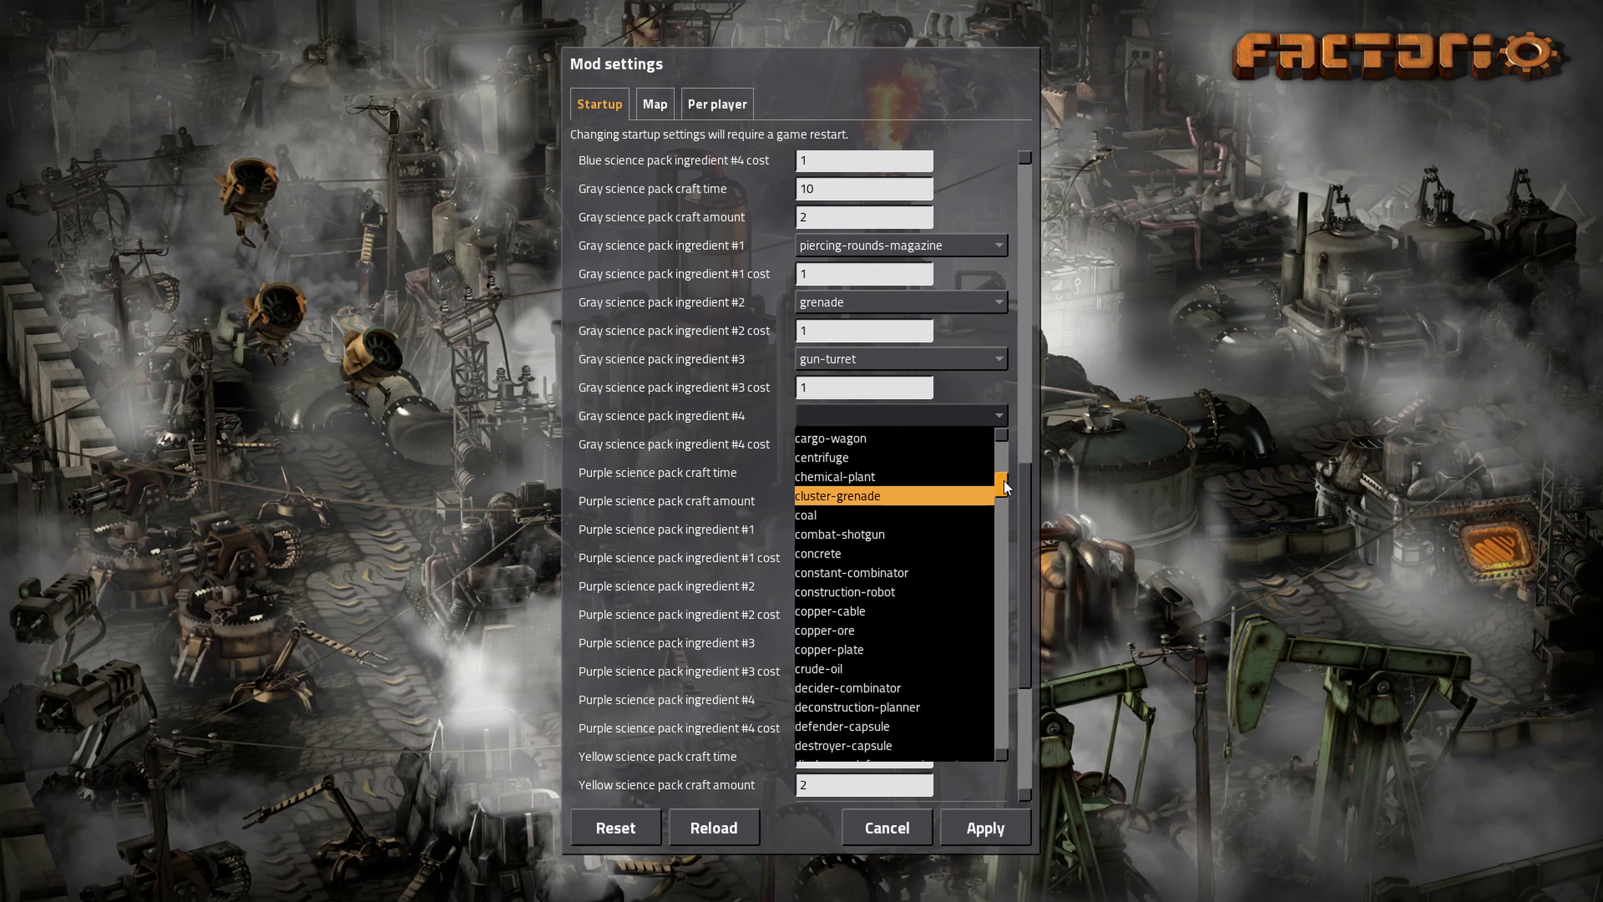
left_click_drag(1002, 481, 995, 722)
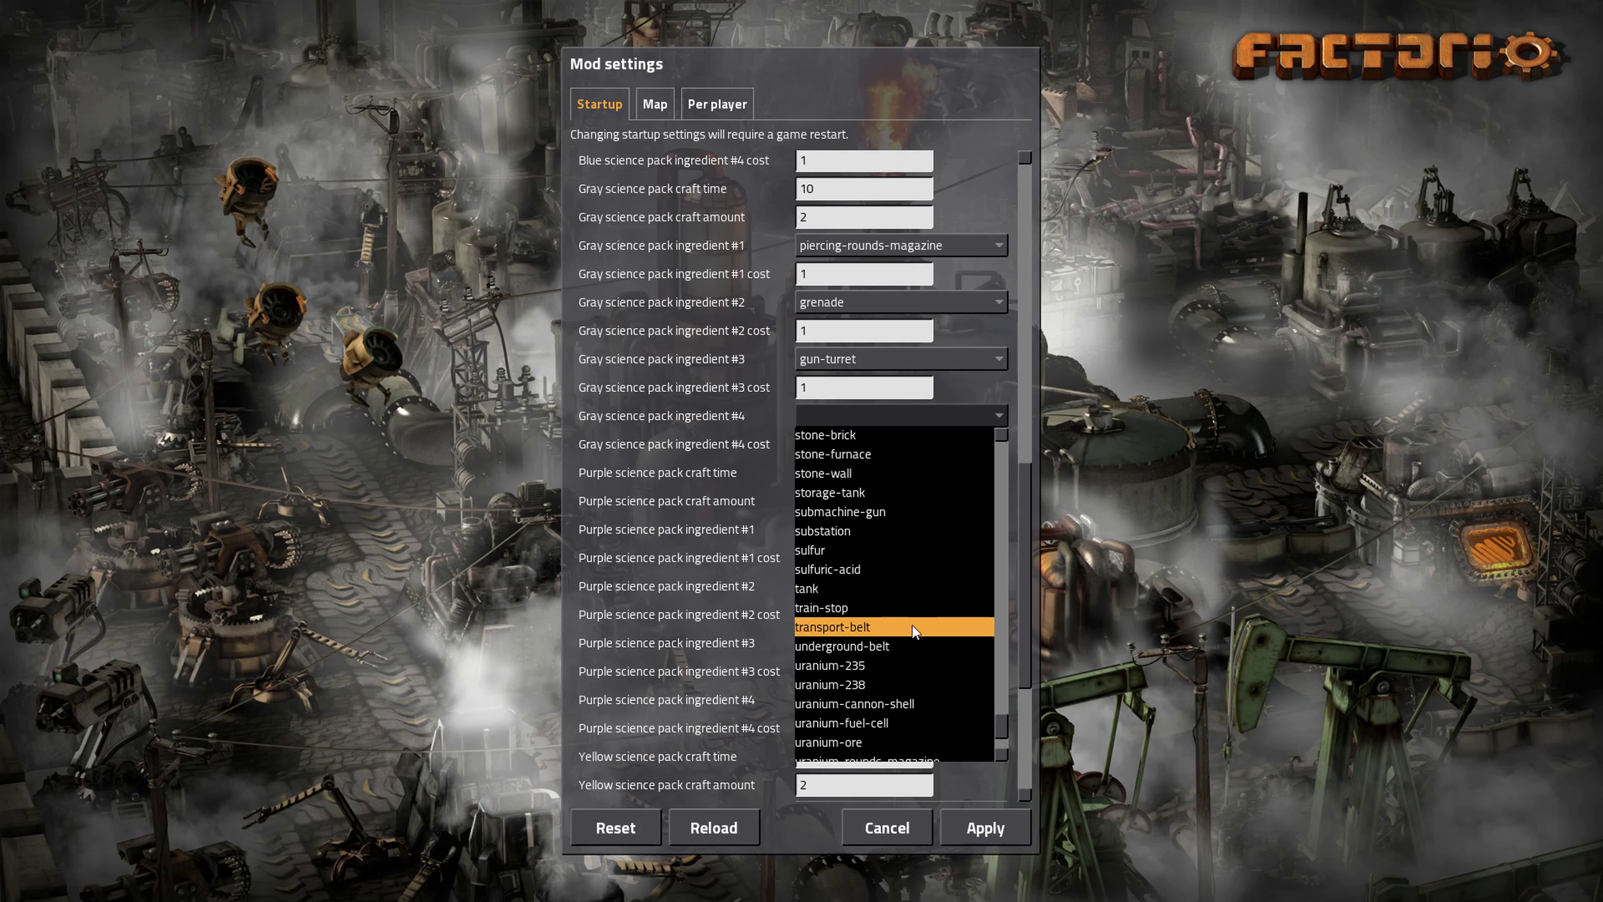
scroll(921, 627, "up", 3)
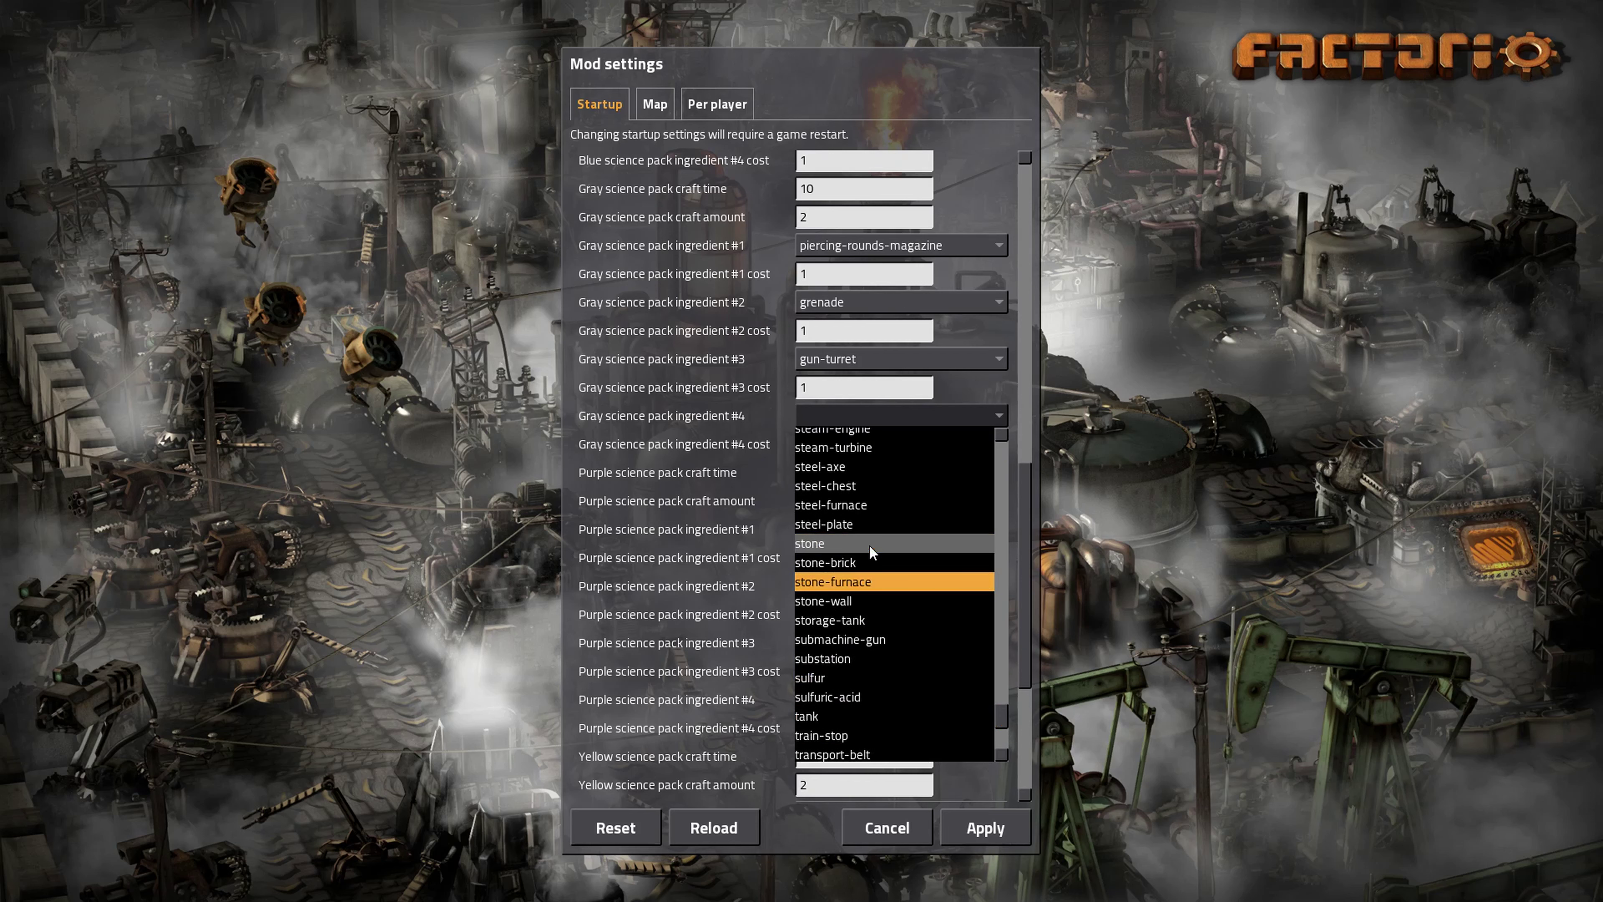
scroll(869, 545, "up", 1)
left_click(817, 454)
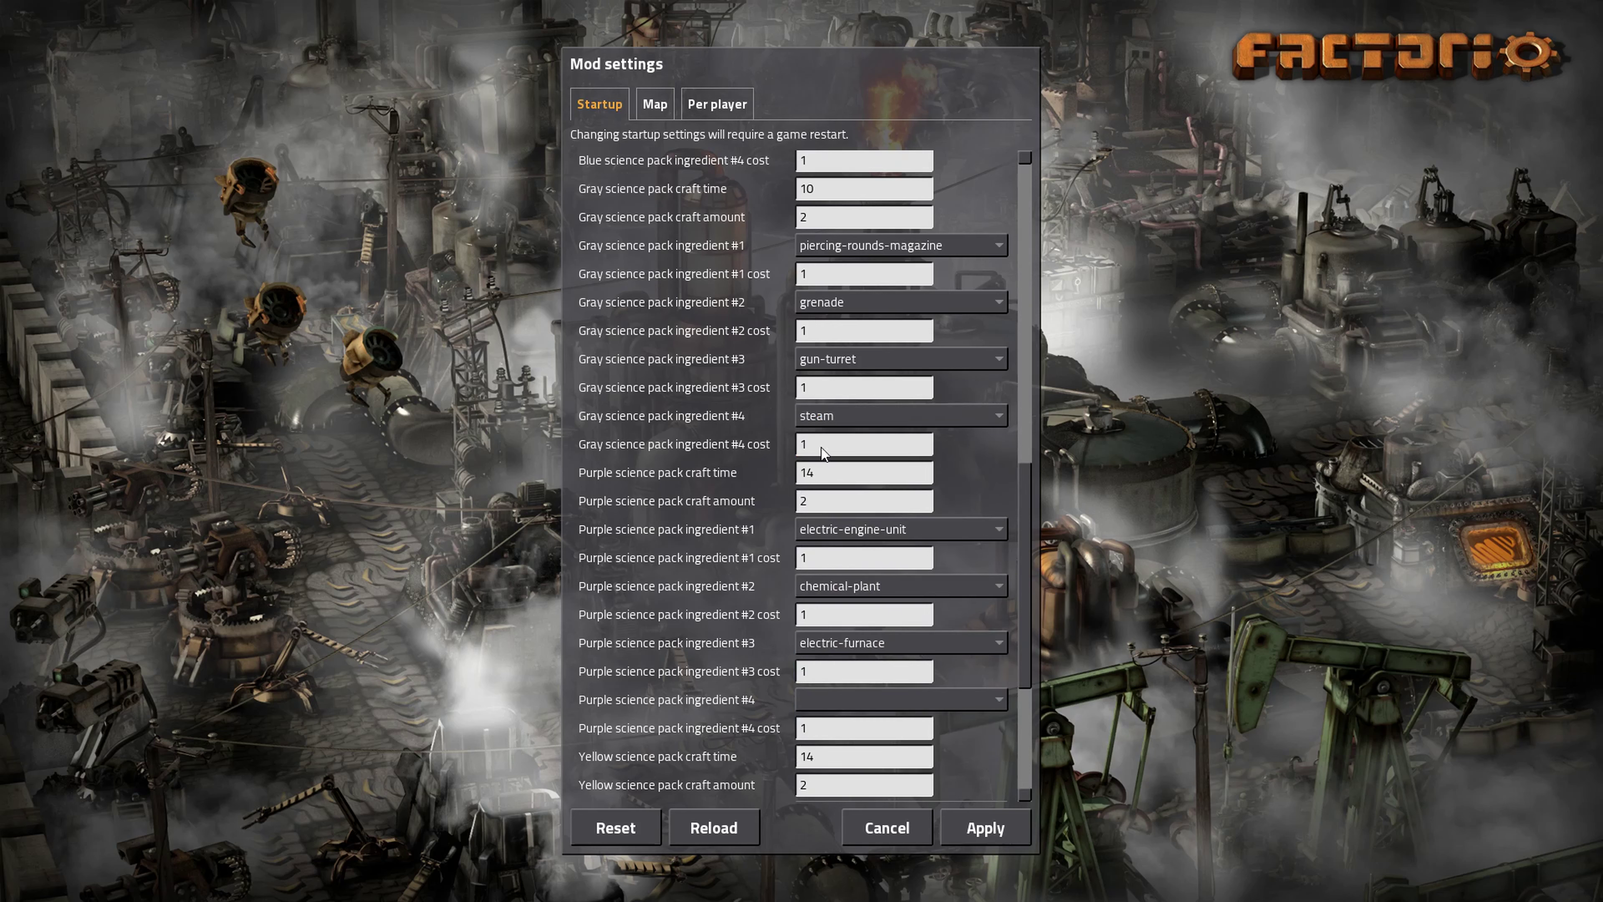
left_click(834, 443)
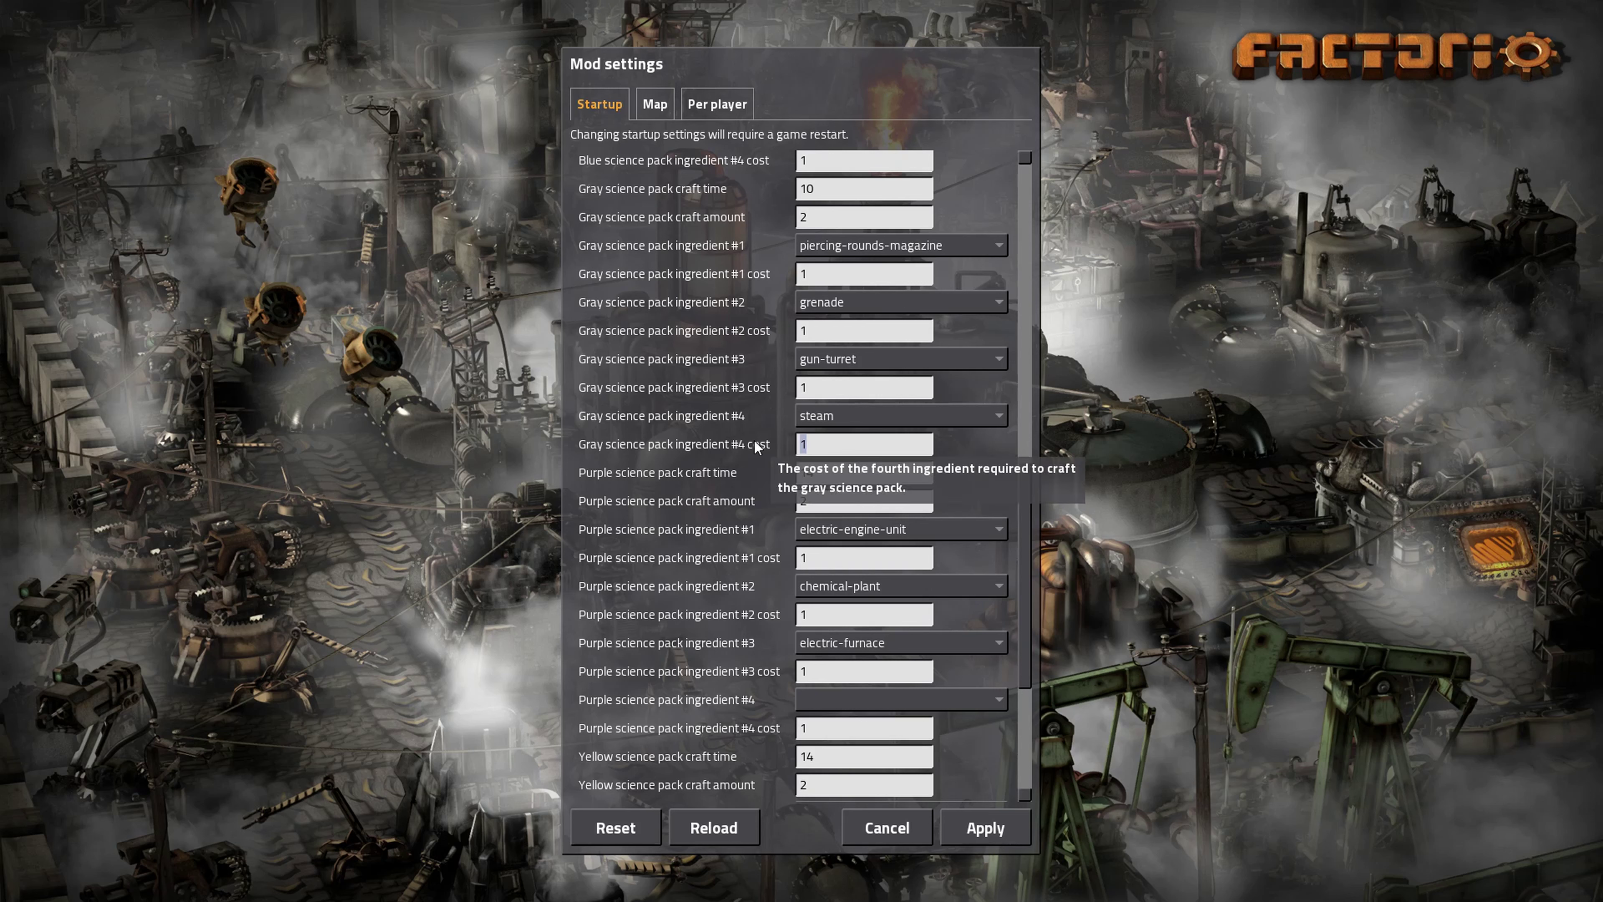
type("50")
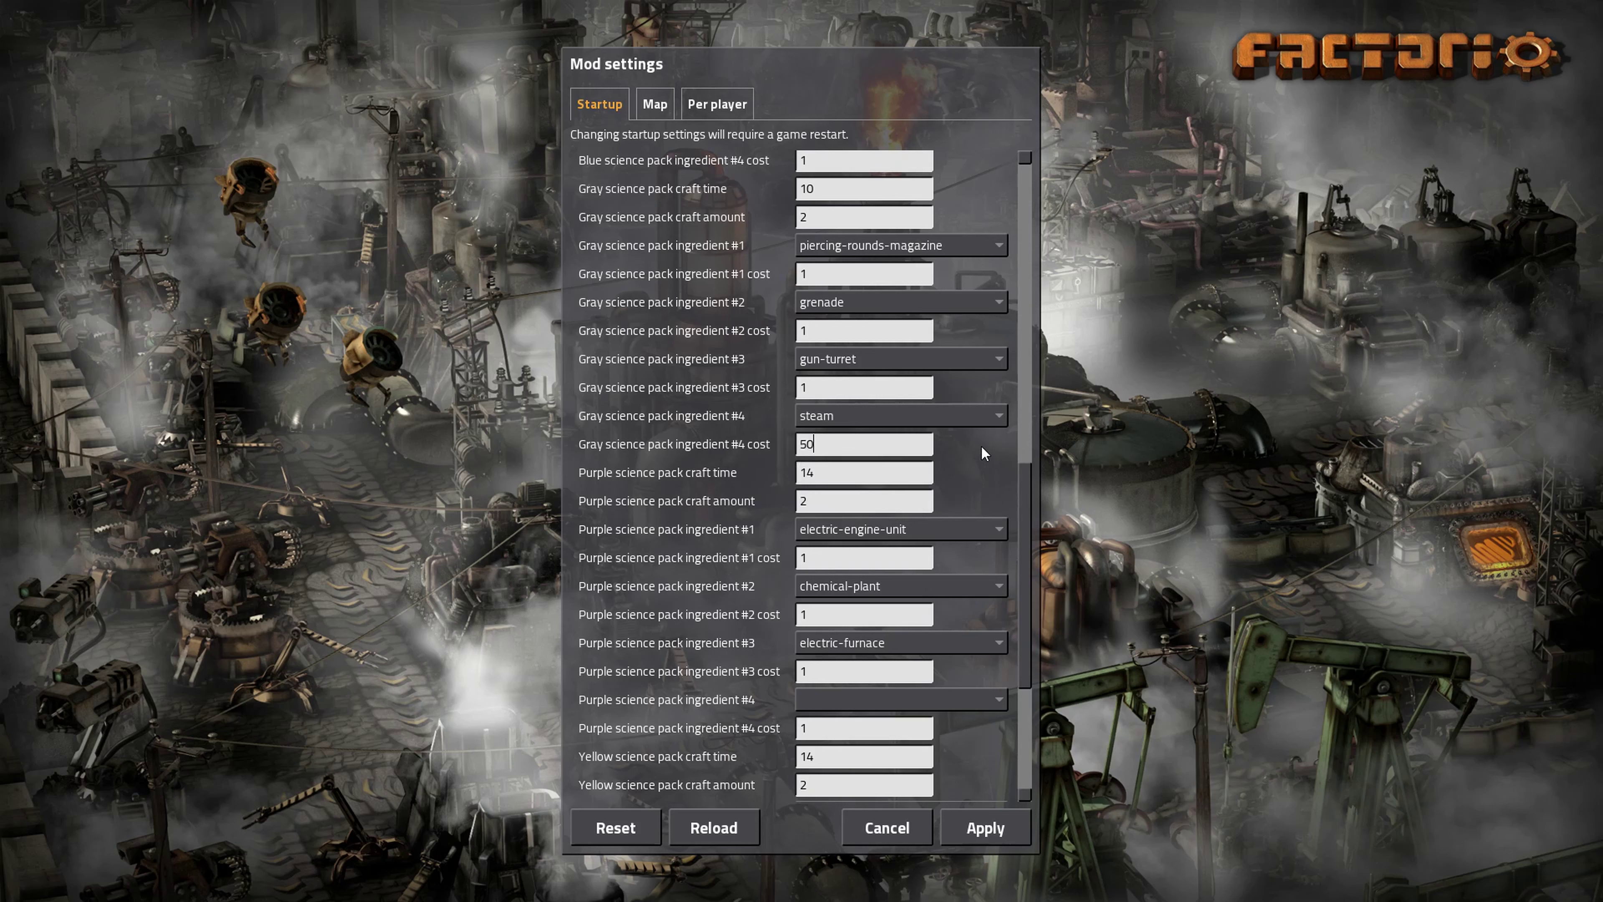
mouse_move(1026, 466)
left_mouse_down()
mouse_move(1024, 574)
mouse_move(1022, 143)
mouse_move(1029, 494)
left_mouse_up()
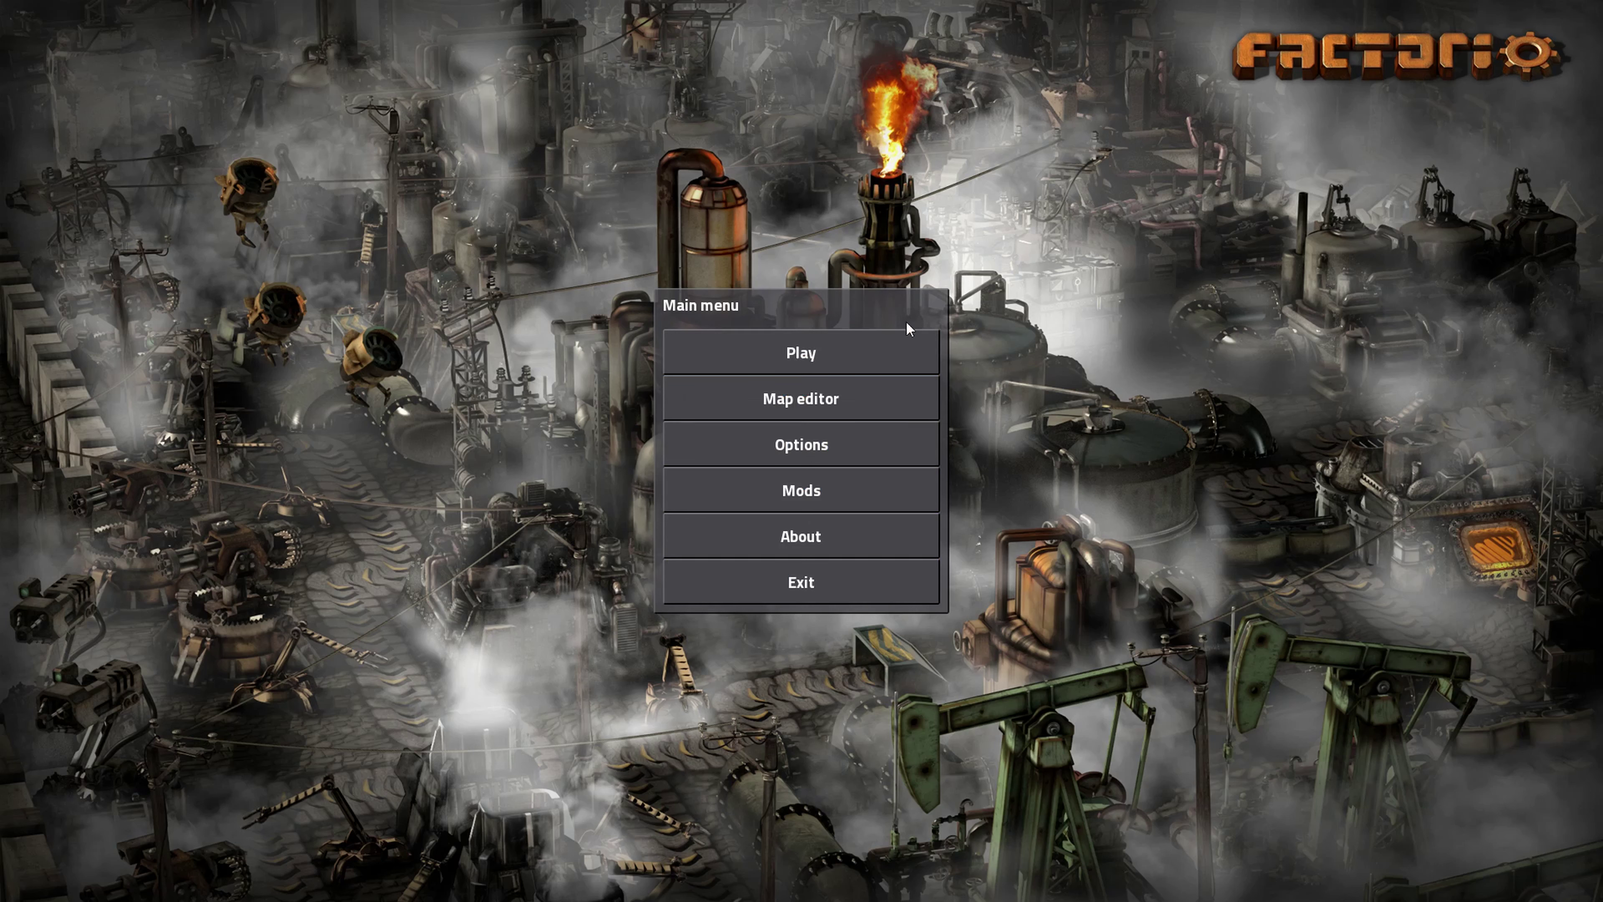
Start a freeplay game from the main menu.
left_click(864, 352)
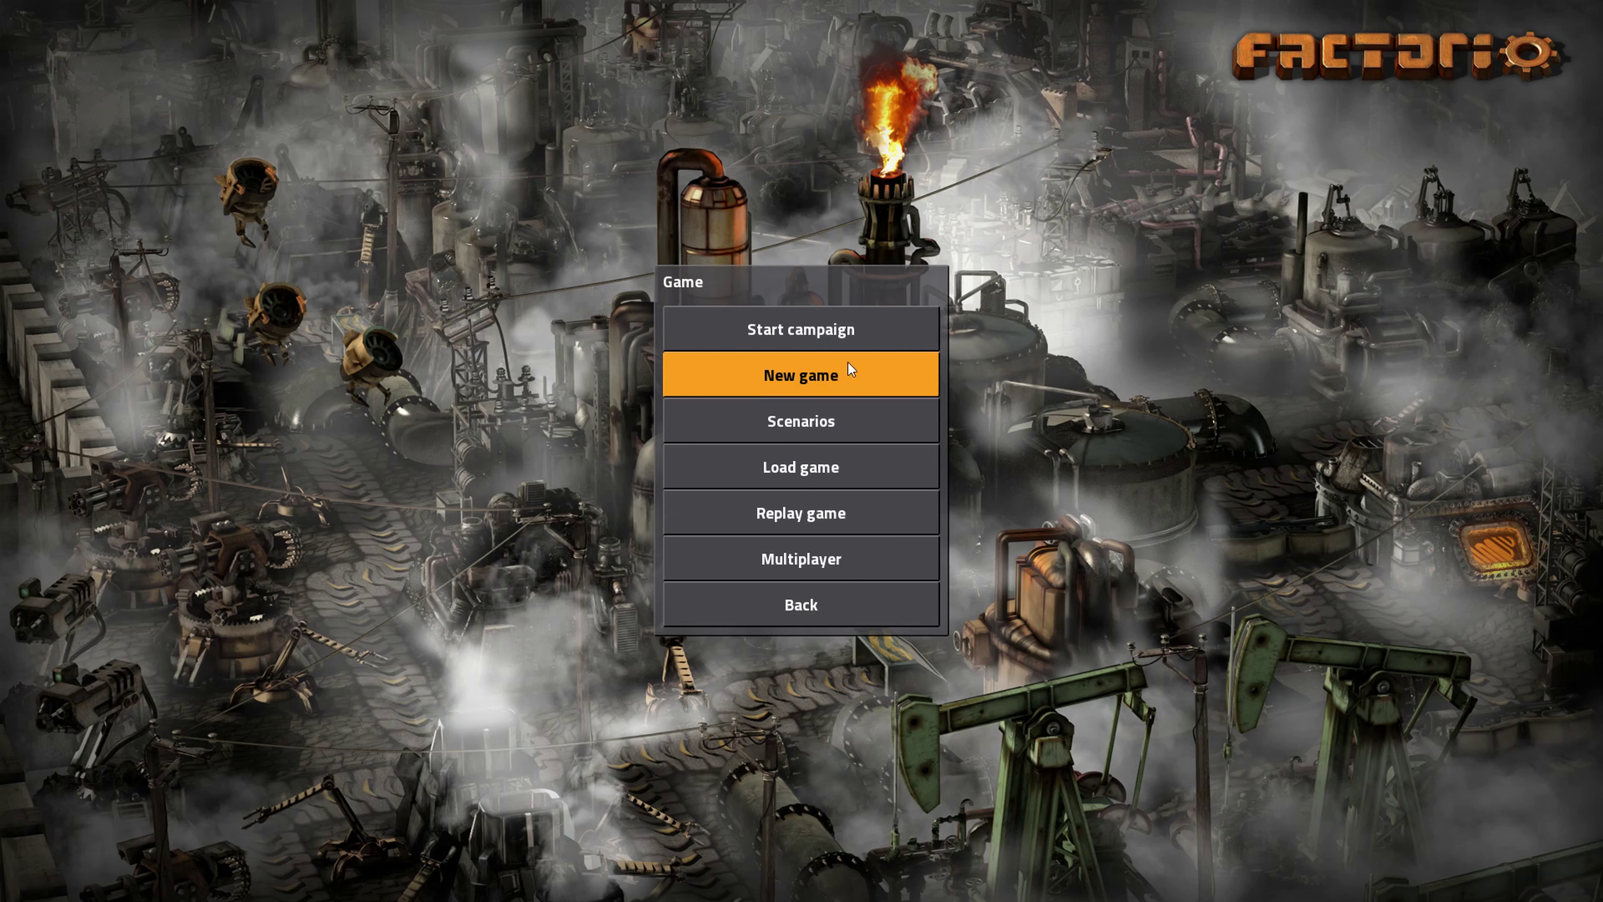
left_click(852, 366)
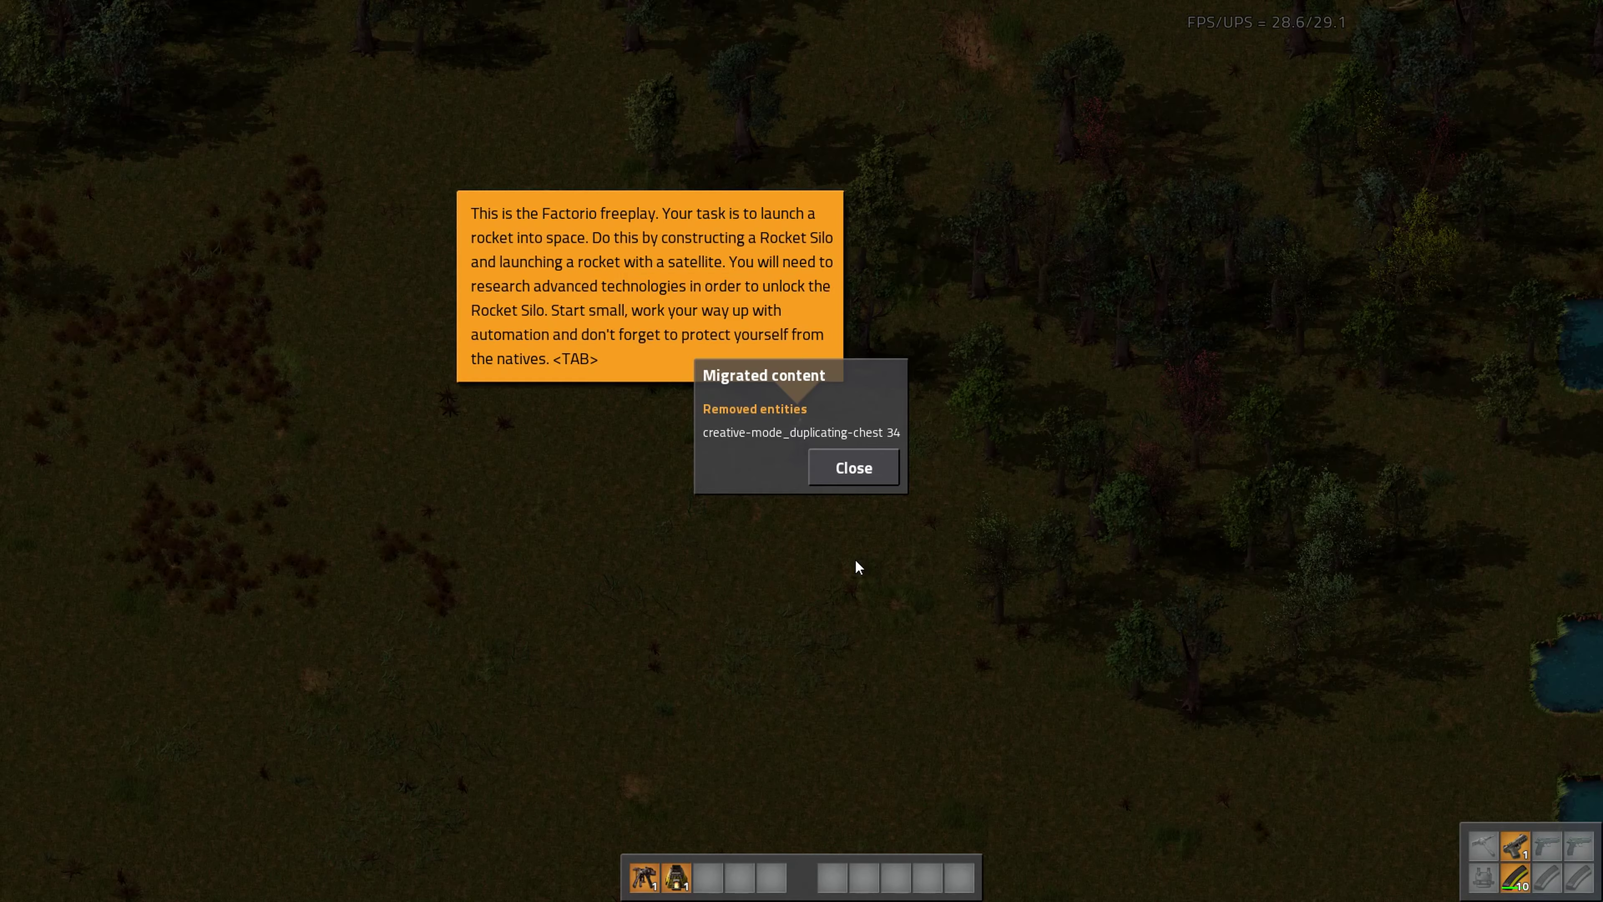
Dismiss the migrated content notice and unlock all technologies with the console command /c game.player.force.research_all_technologies(), repeating it to proceed.
left_click(853, 474)
type("/c game.player.force.research_all_technologies()")
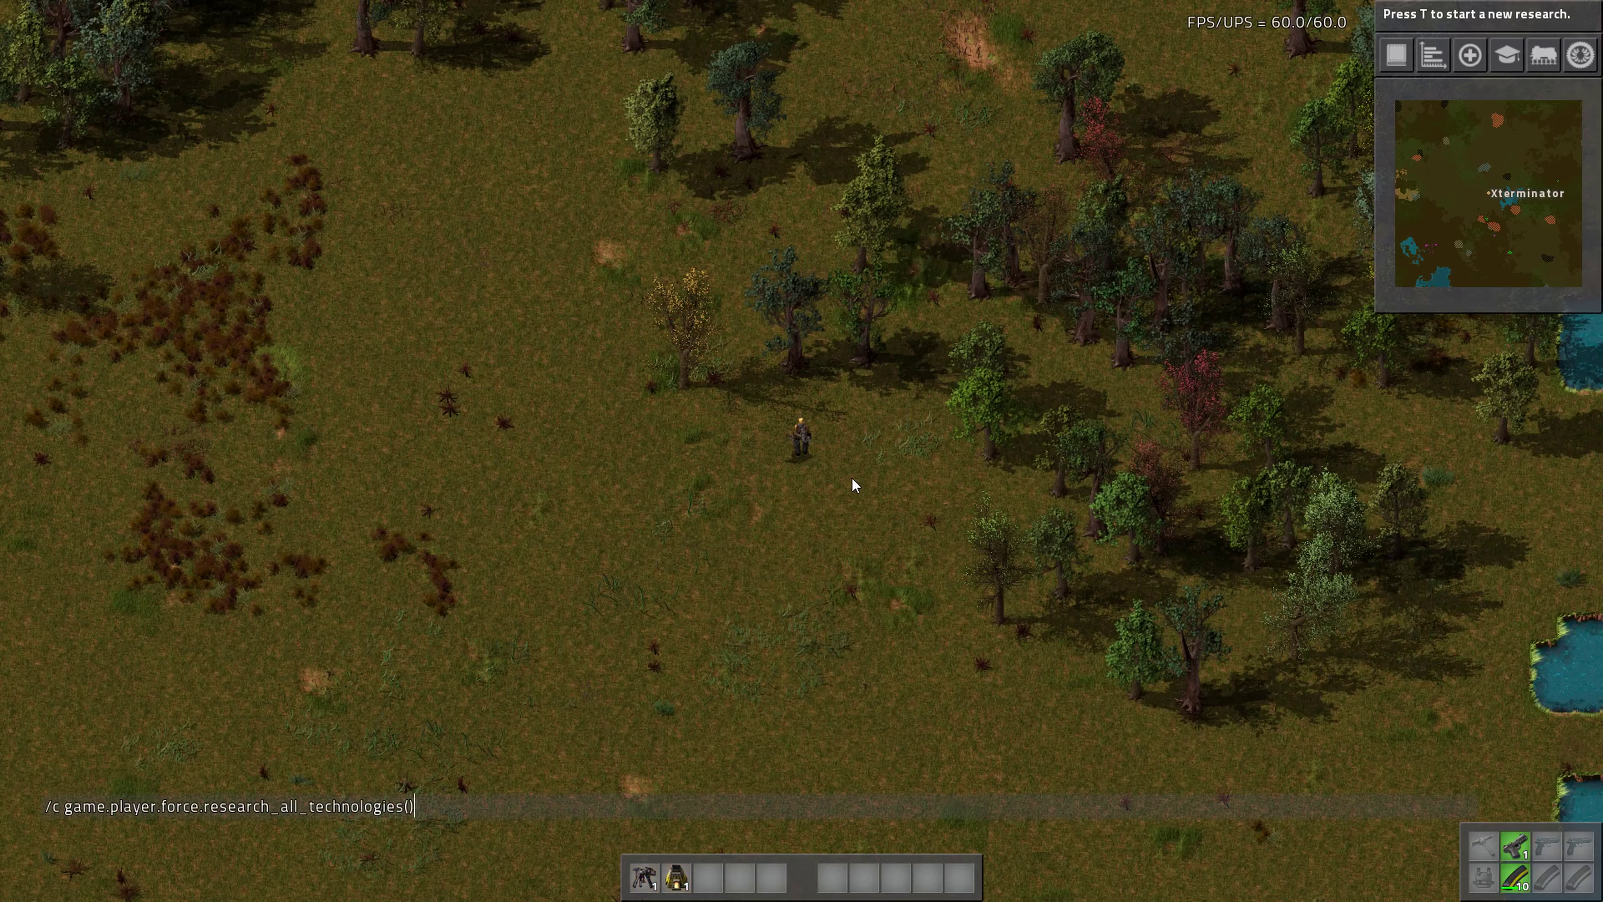
key("Return")
key("Up")
key("Return")
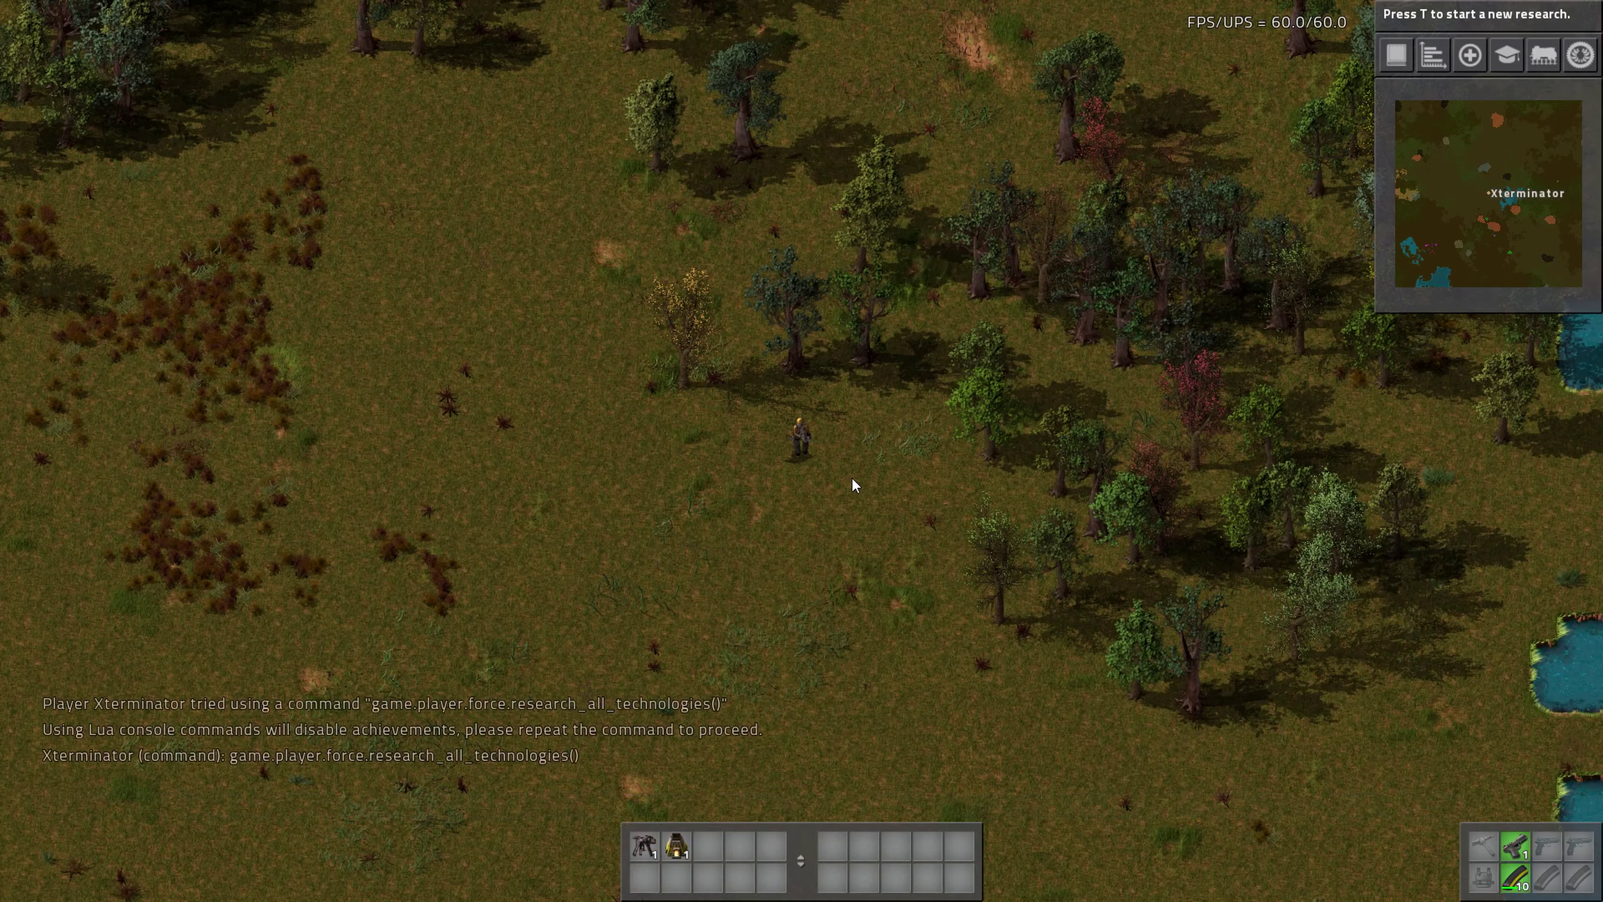
Examine the military and production science pack recipes among the intermediate products in the character's crafting list.
key("e")
left_click(1054, 292)
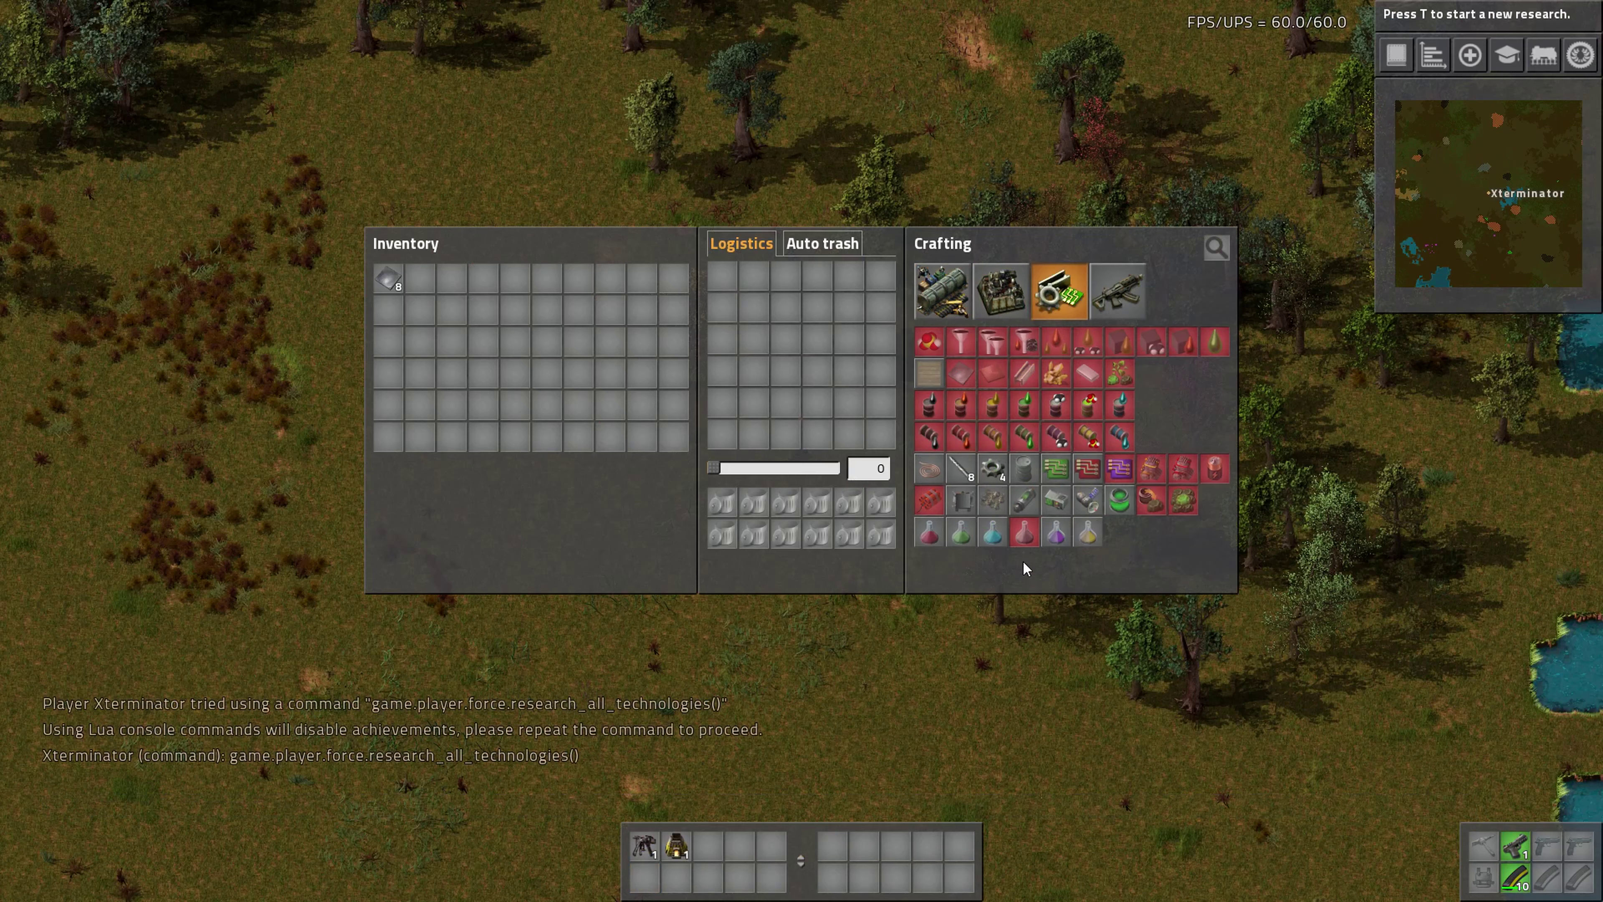
mouse_move(1023, 548)
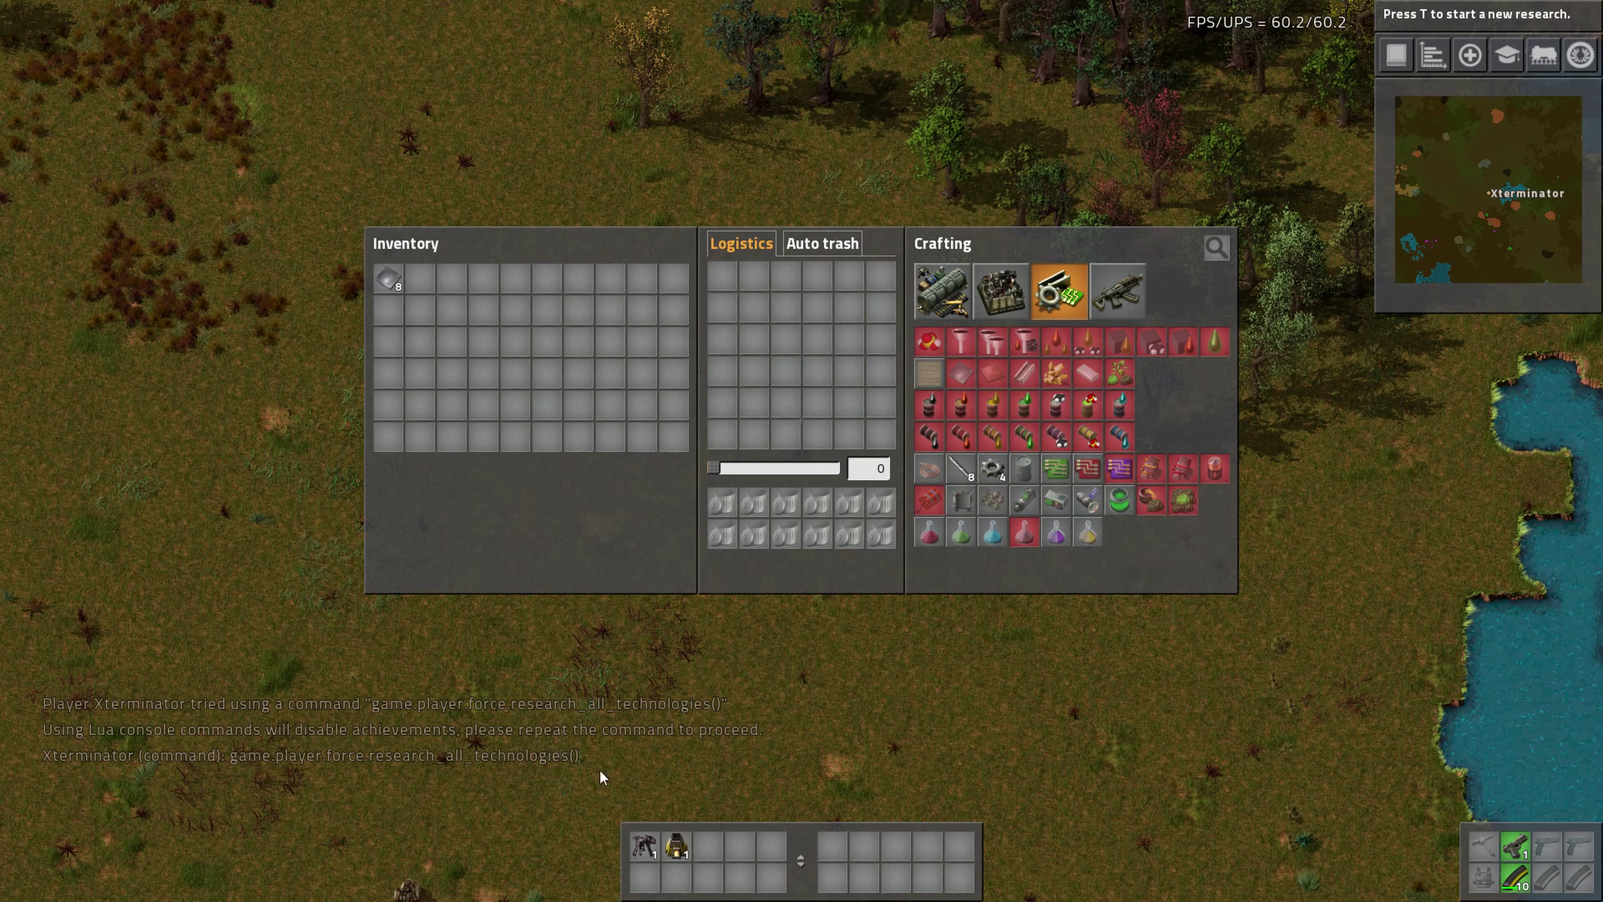
key("w")
key("a")
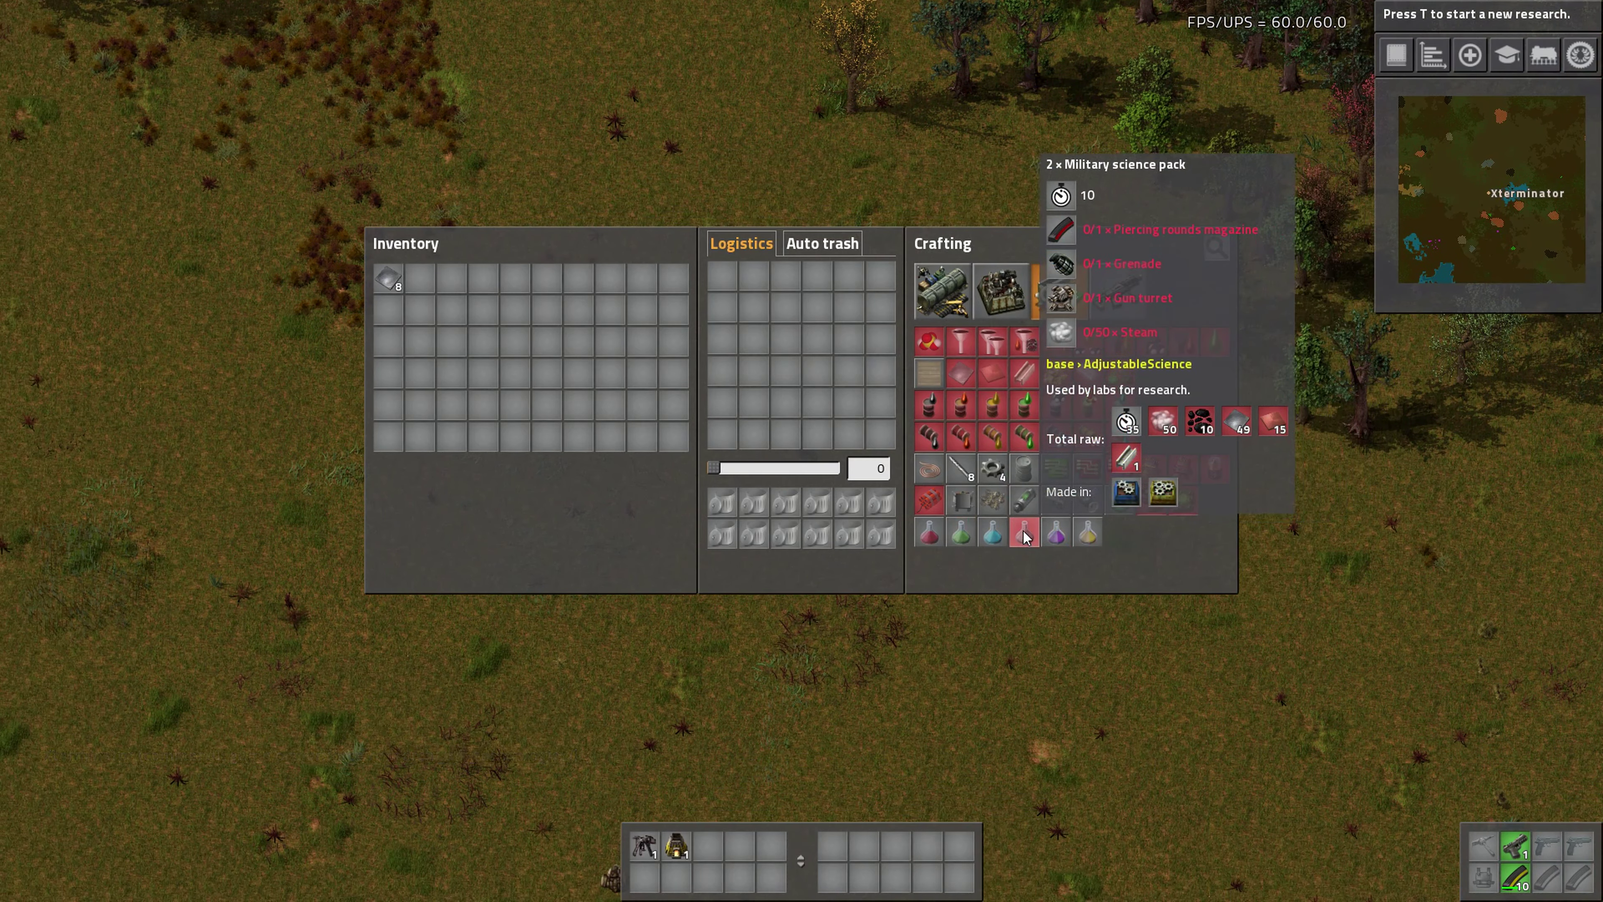
key("d")
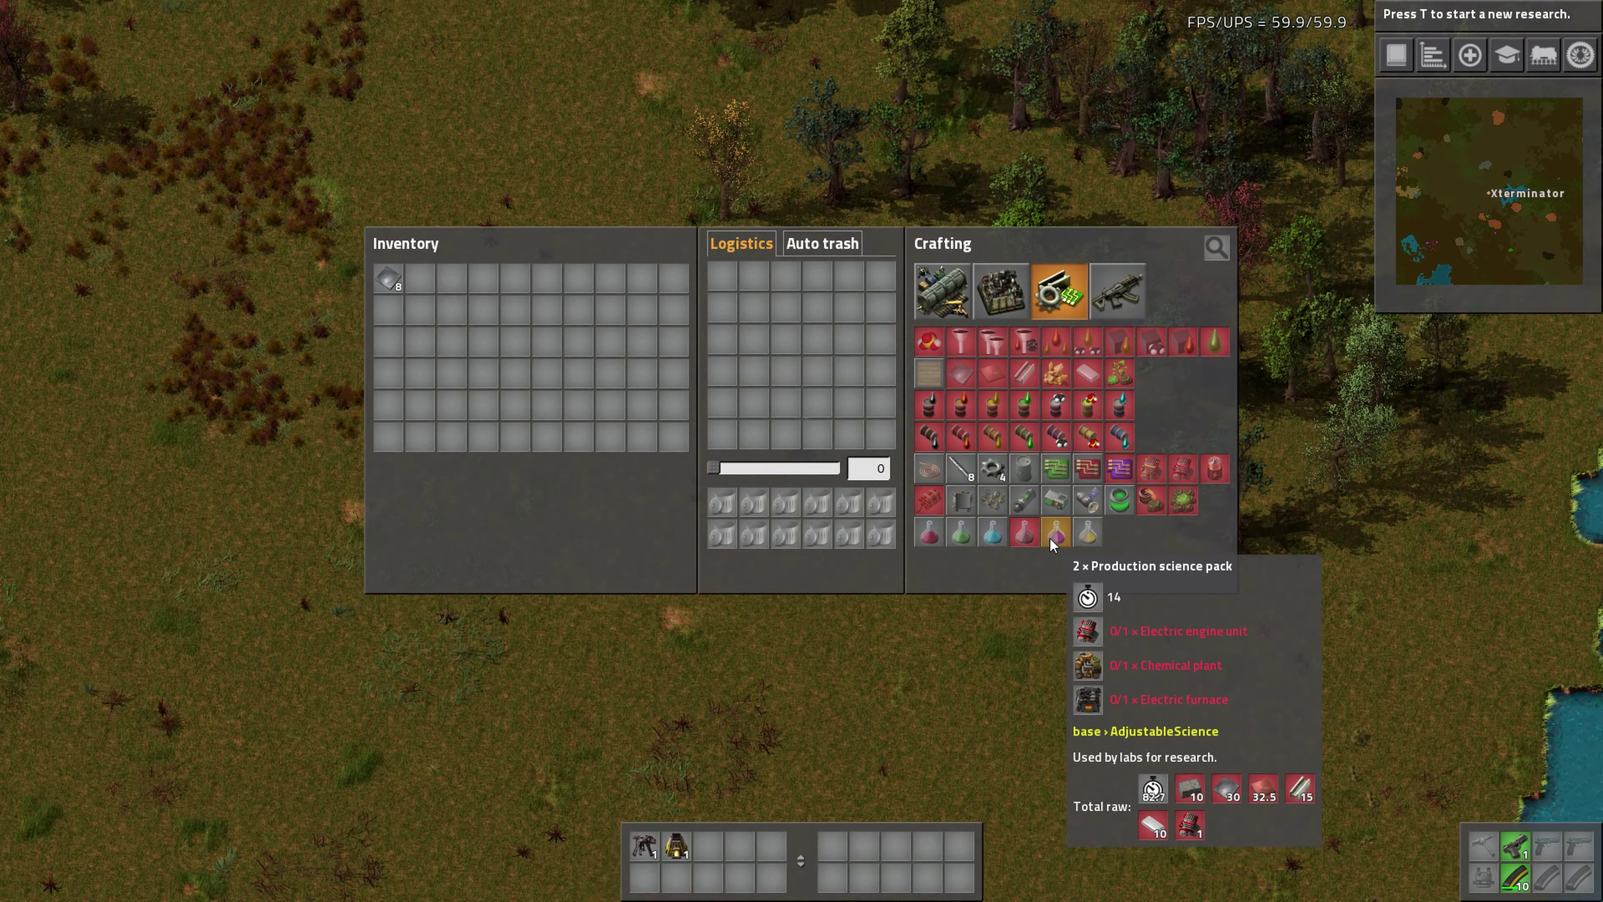
key("w")
key("a")
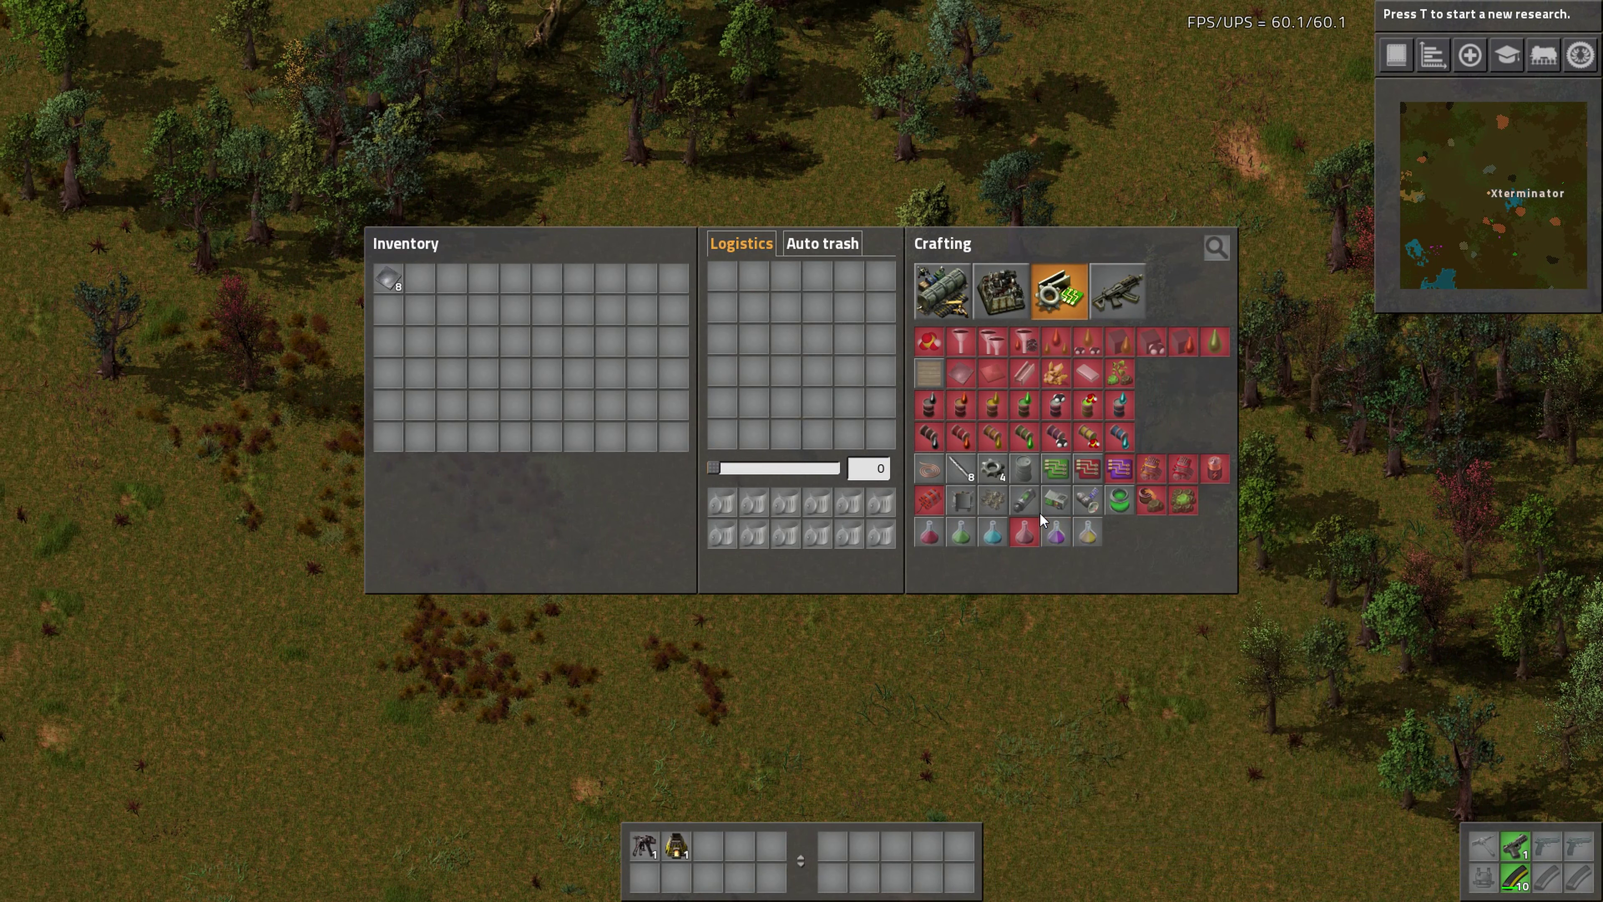
key("s")
key("d")
key("s")
key("a")
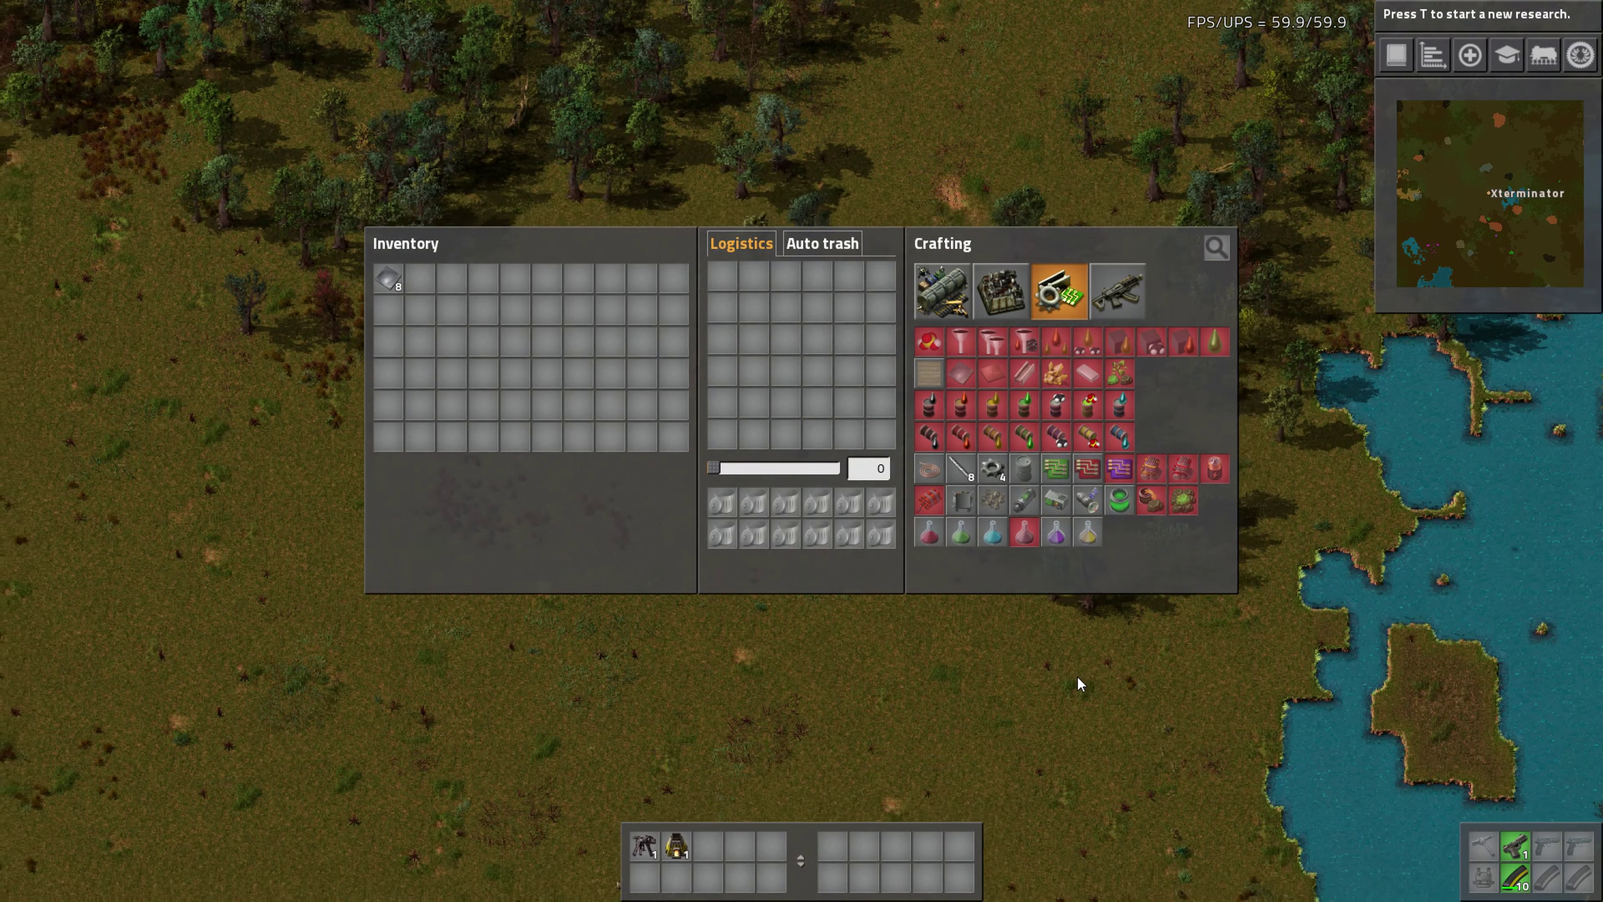
key("w")
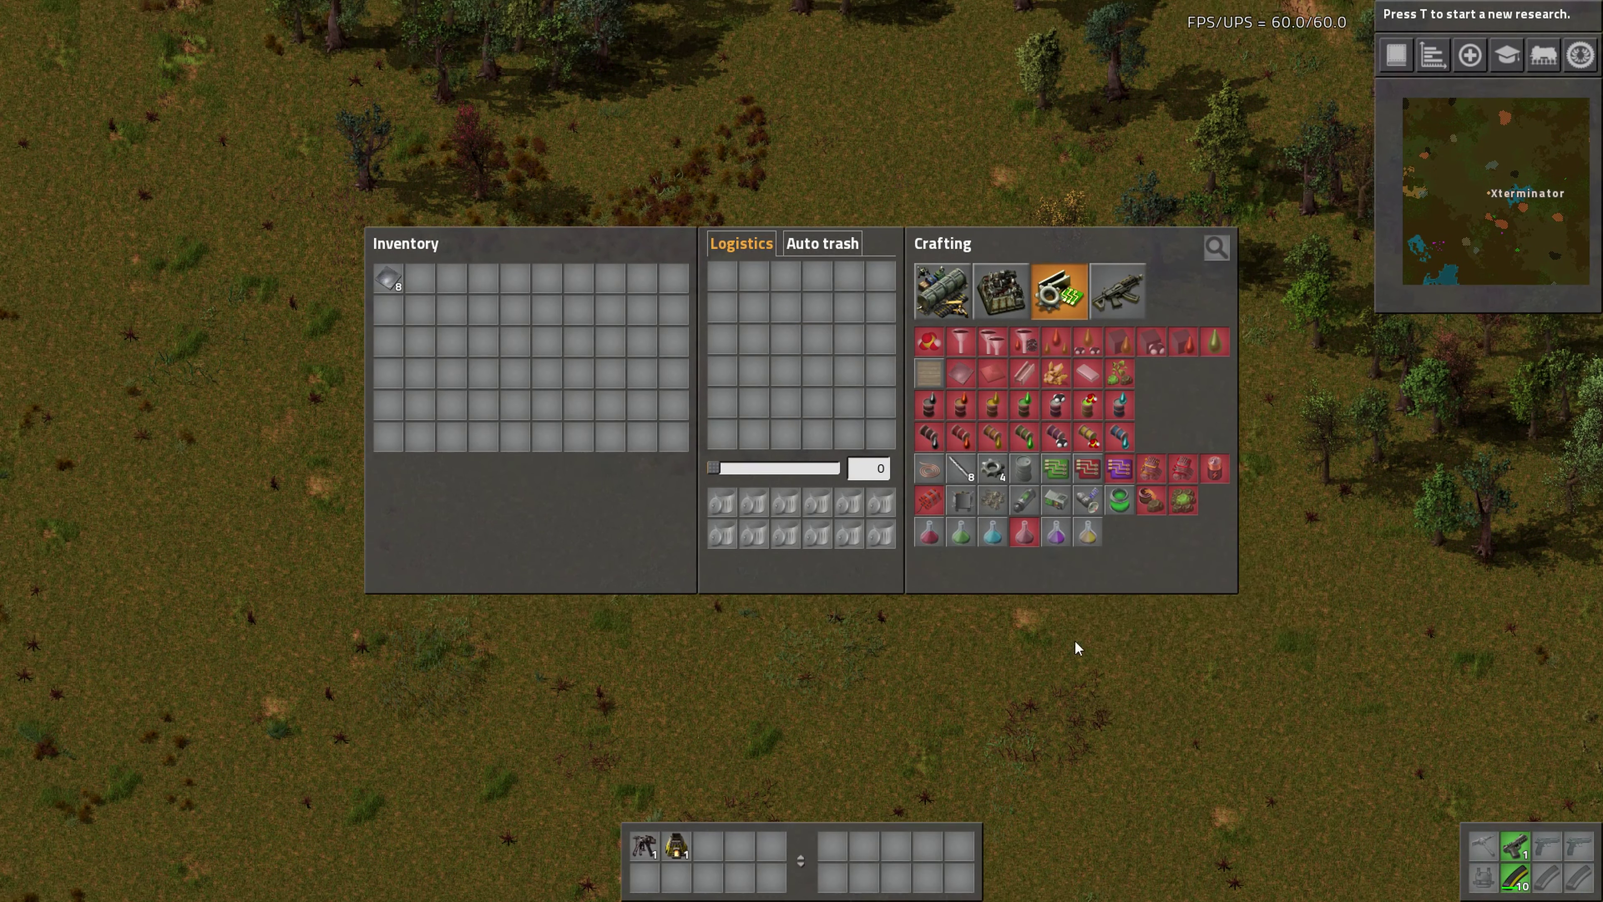
Examine the recipes of the high tech science pack and science pack 3 in the crafting list.
mouse_move(1086, 536)
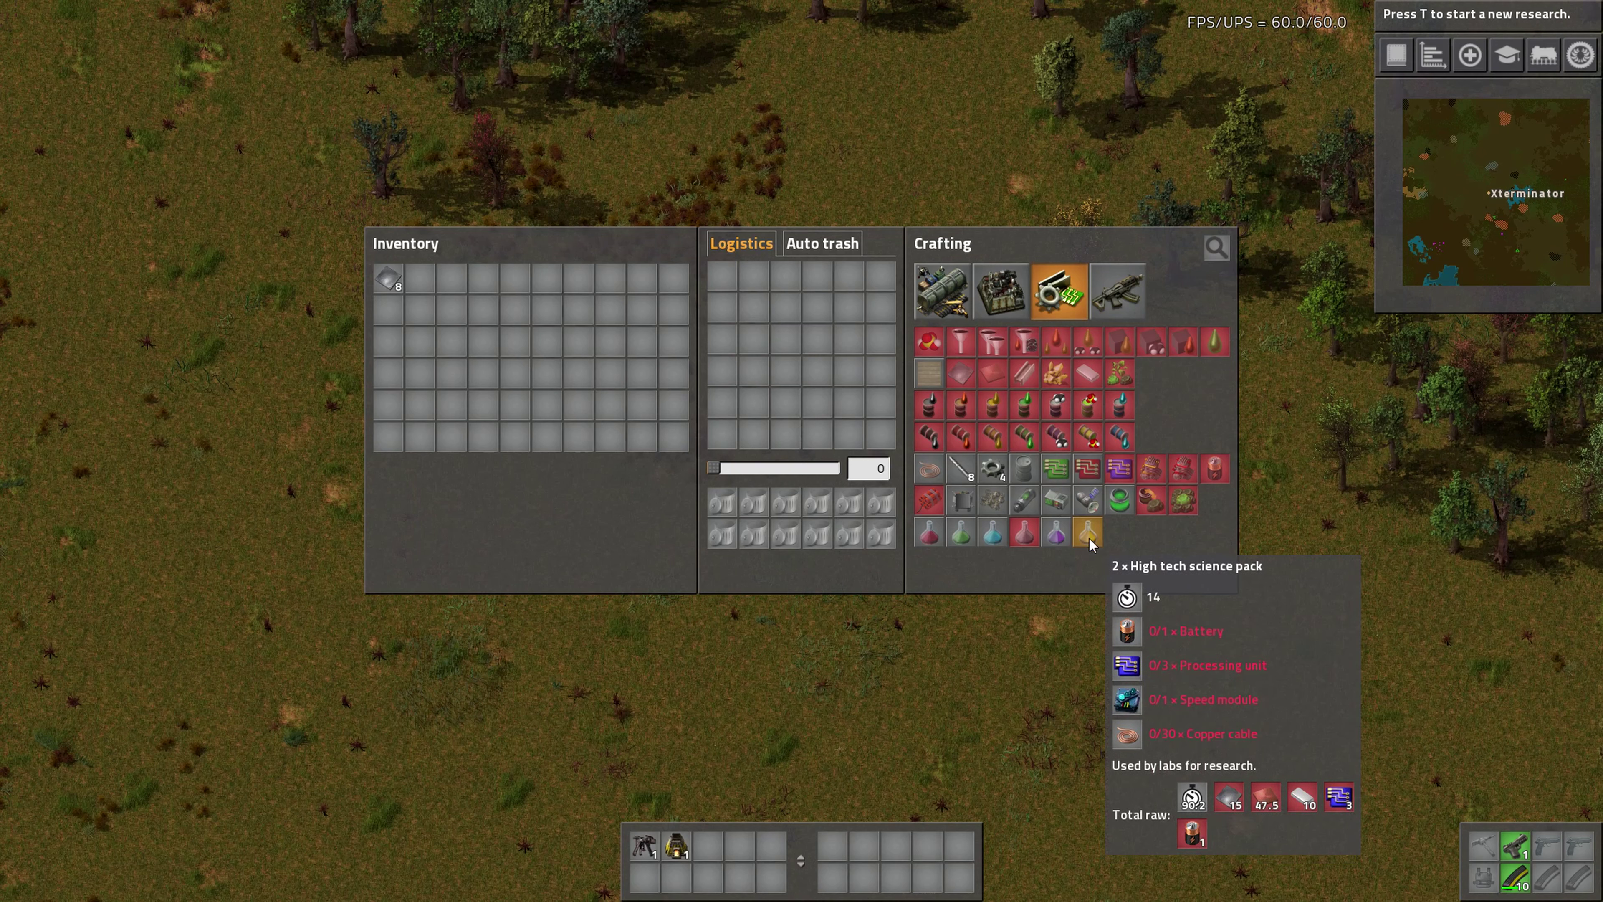
key("w")
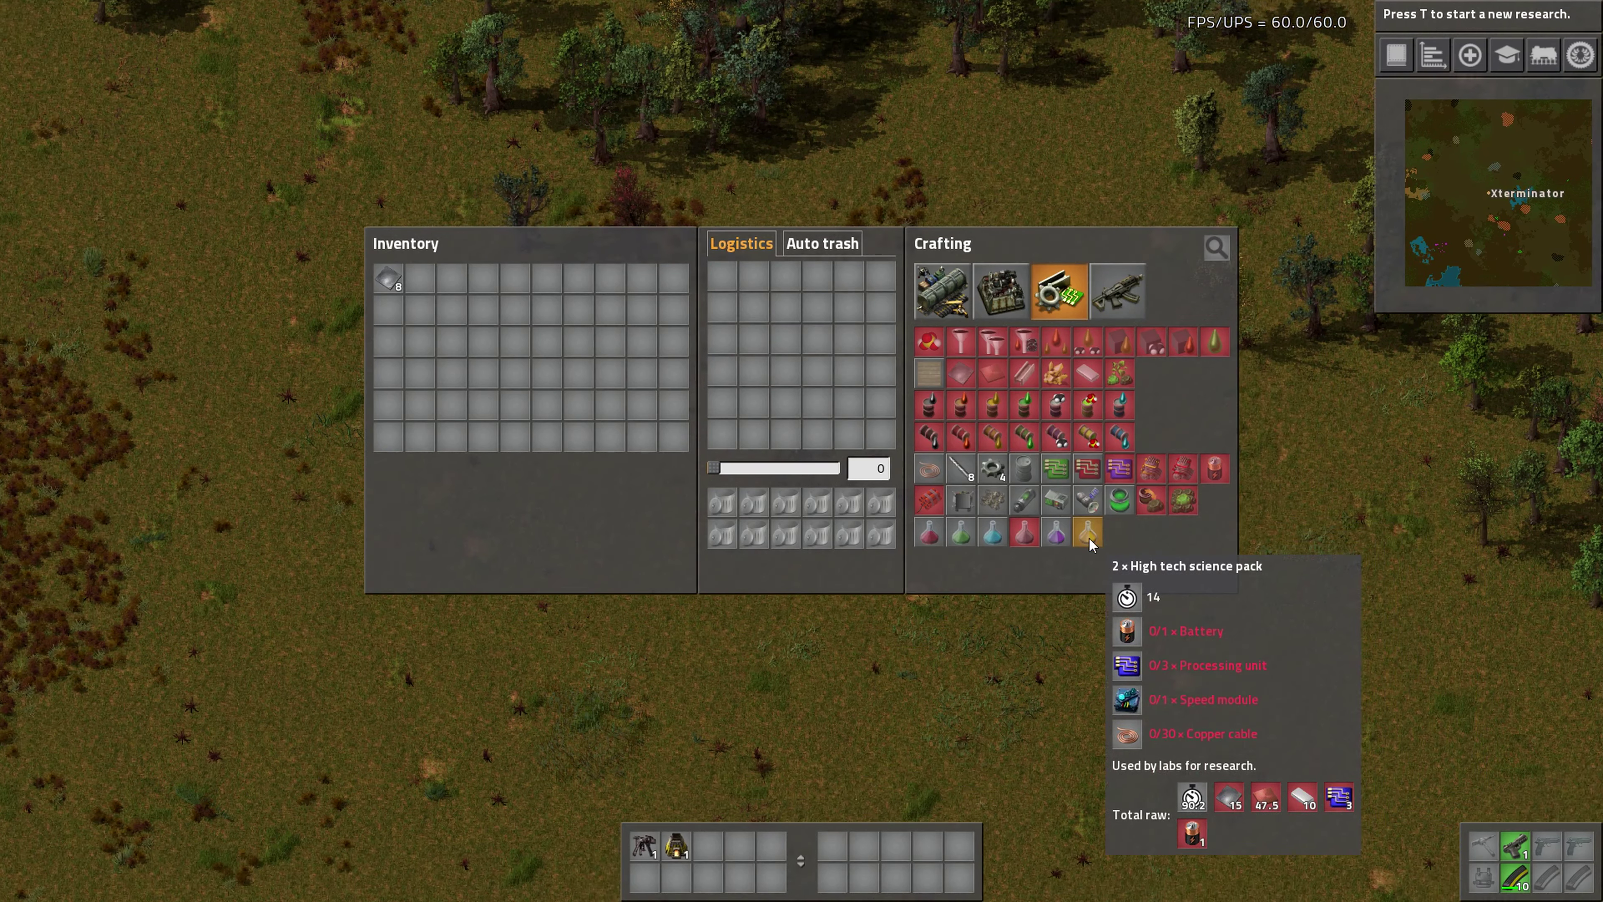
key("s")
key("a")
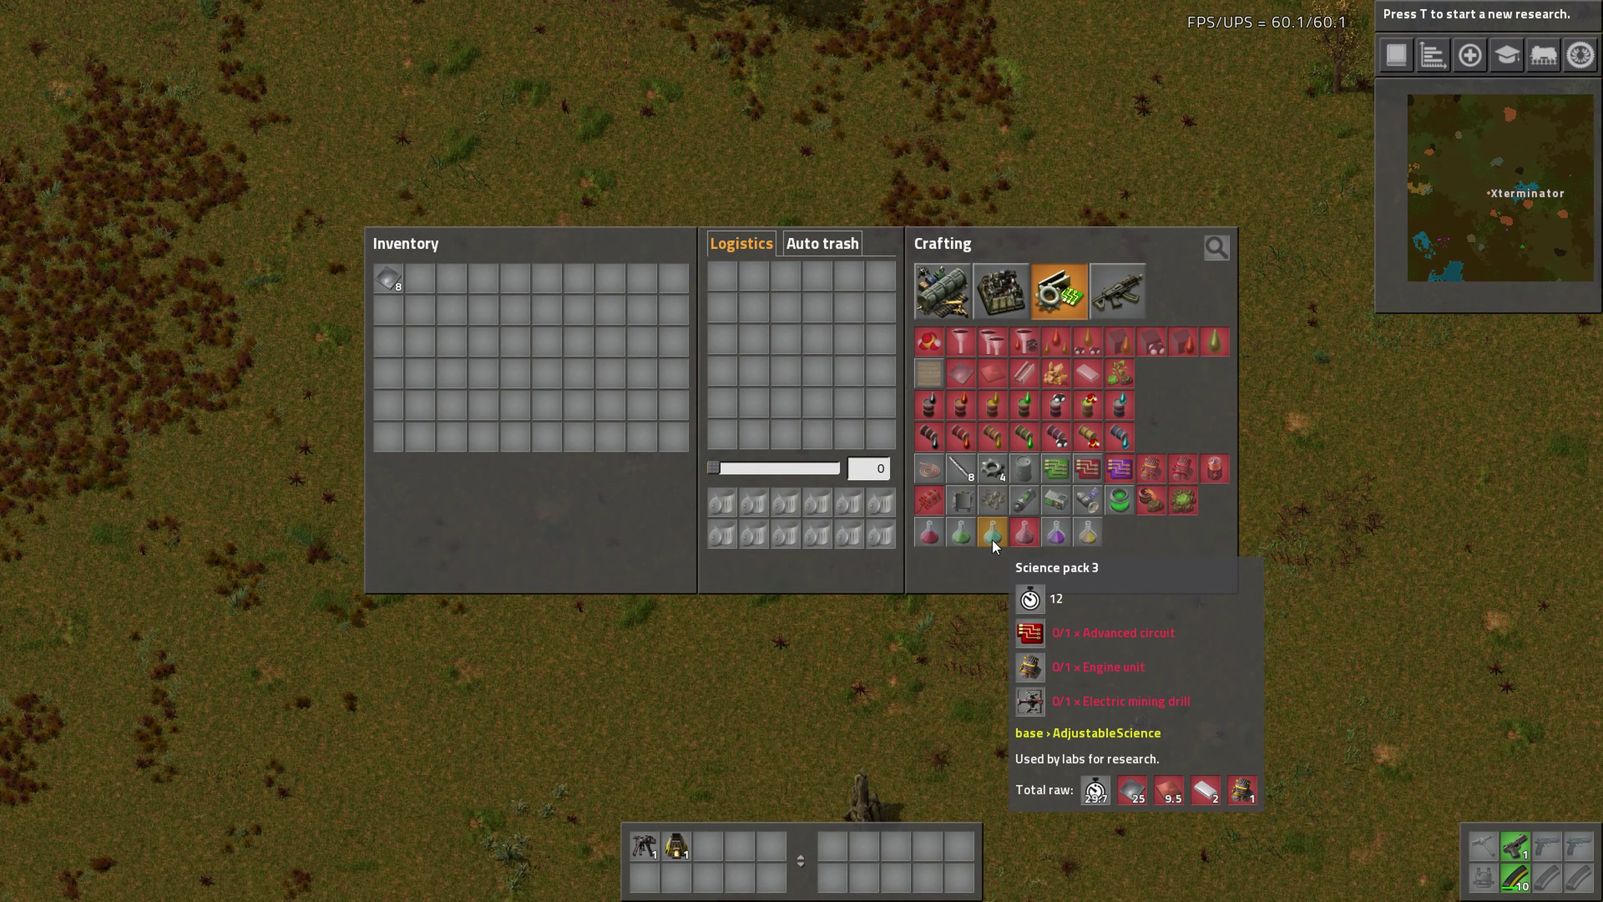